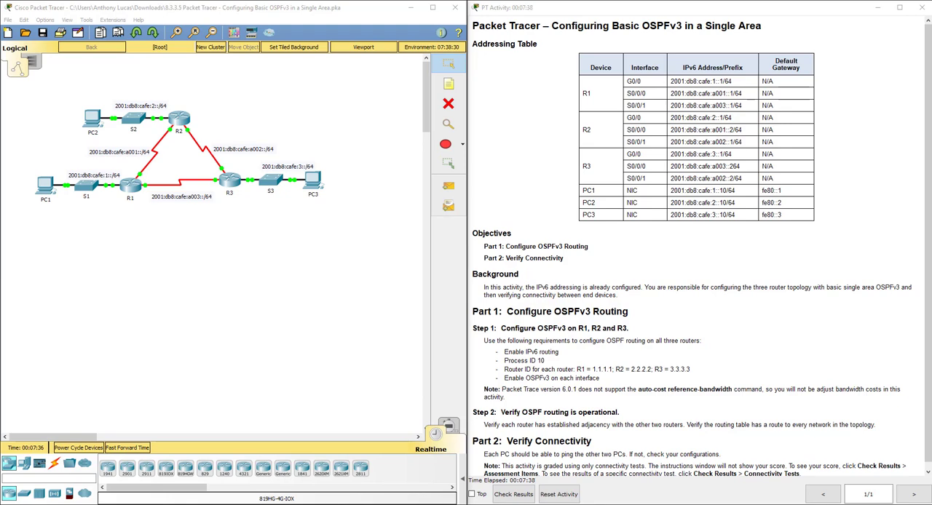
# Open router R1's command line interface and enter privileged EXEC mode
pyautogui.click(136, 254)
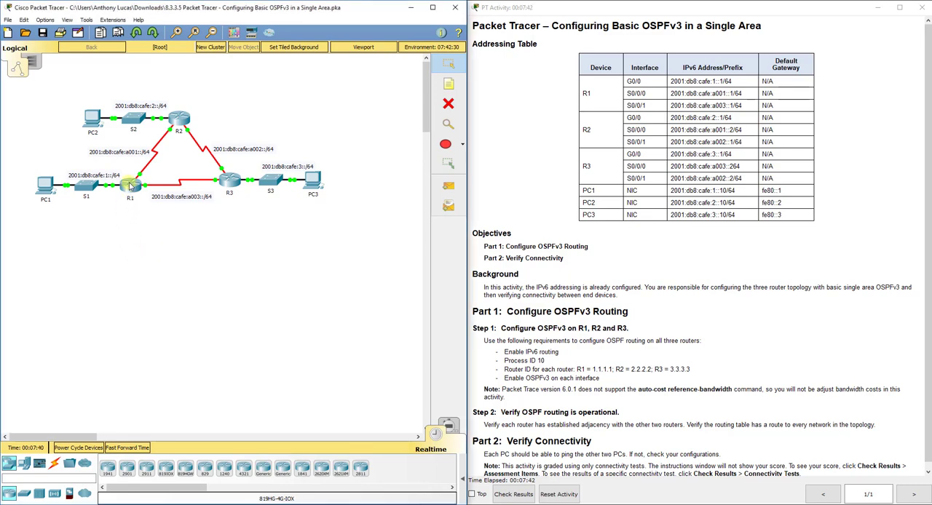
pyautogui.click(130, 186)
pyautogui.moveTo(331, 112); pyautogui.dragTo(261, 99)
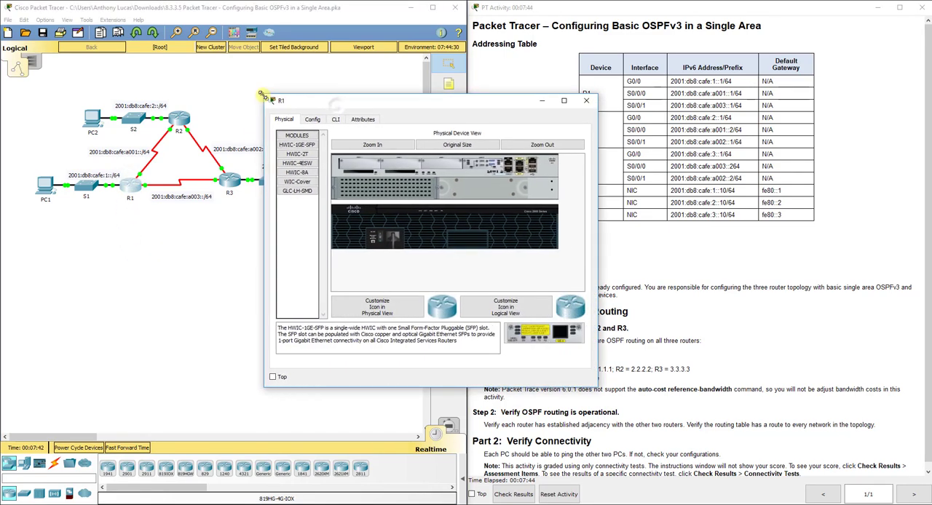
pyautogui.click(335, 118)
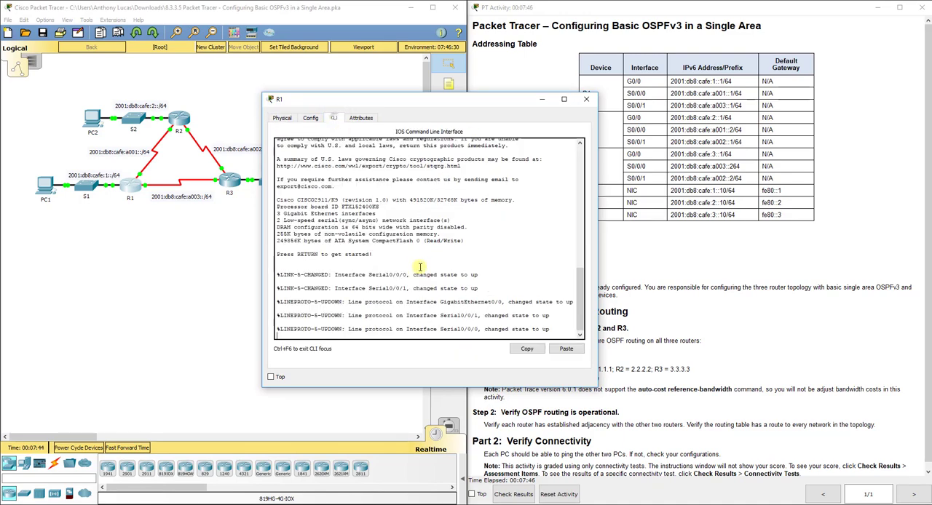
pyautogui.press('Return')
pyautogui.write('en')
pyautogui.press('Return')
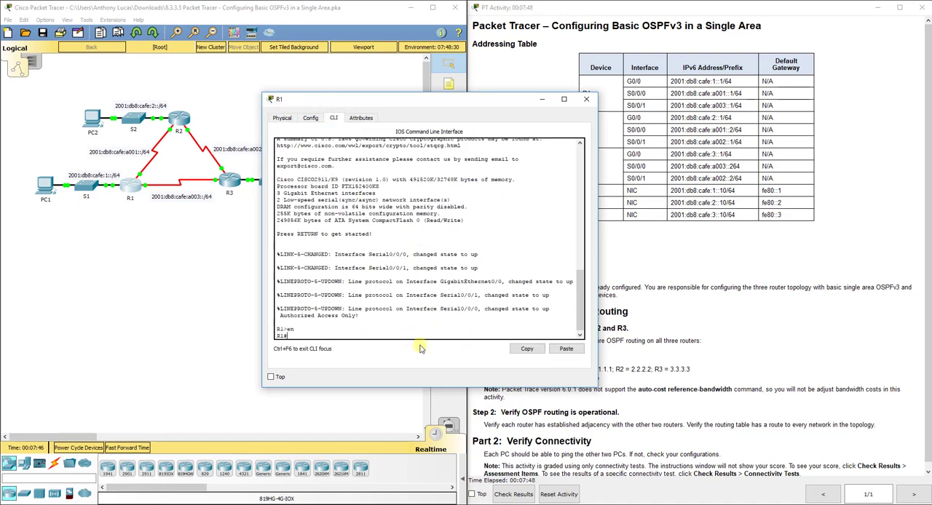
pyautogui.write('configt')
pyautogui.press('Return')
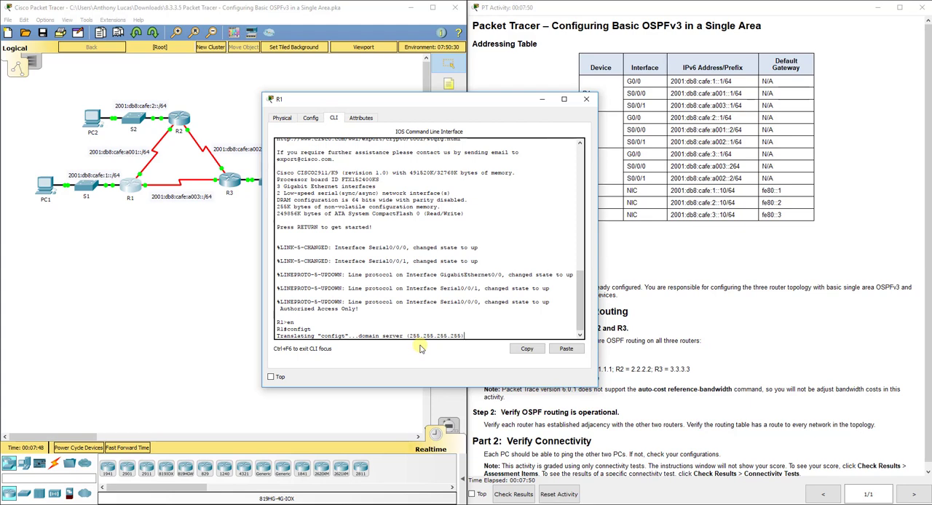
pyautogui.click(138, 449)
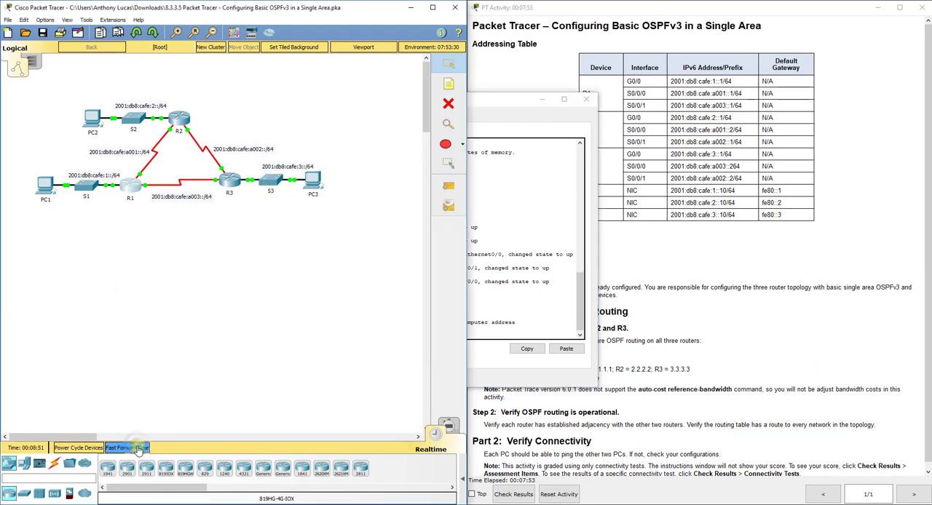
pyautogui.click(138, 449)
pyautogui.click(485, 334)
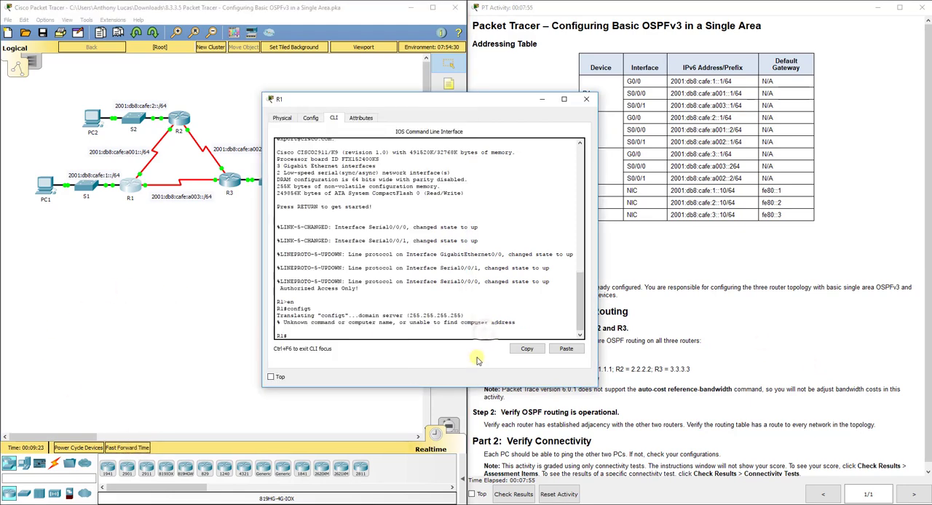
# Enter global configuration mode on R1 and enable IPv6 unicast routing
pyautogui.write('config t')
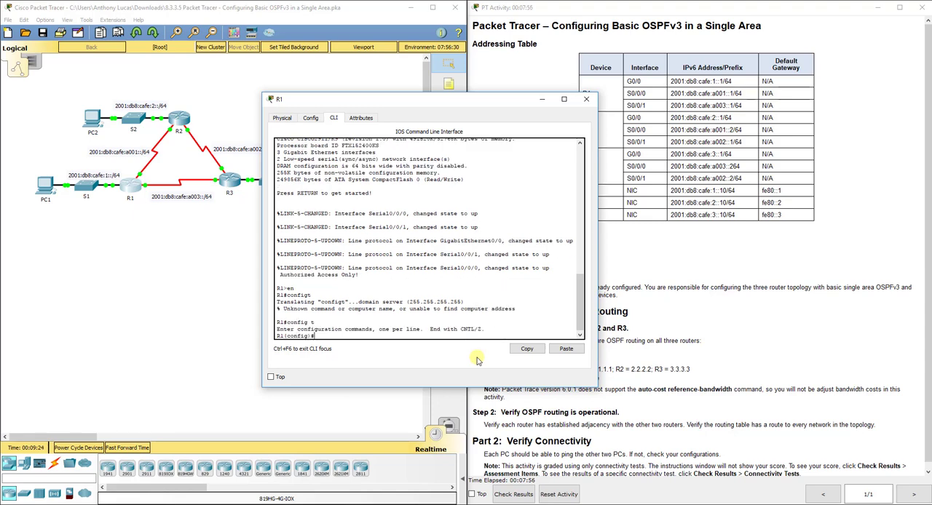
pyautogui.press('Return')
pyautogui.write('ipv6 unicast-routing')
pyautogui.press('Return')
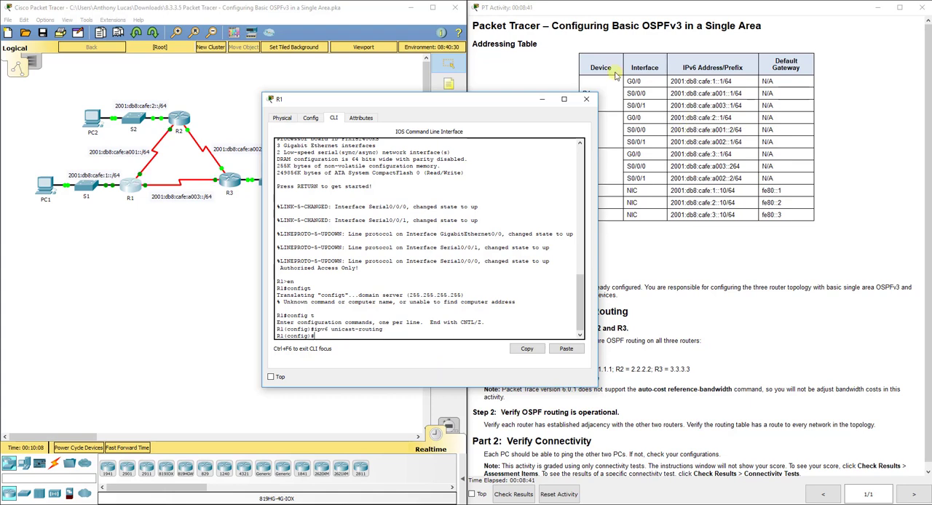
# Create OSPFv3 routing process 10 on R1
pyautogui.moveTo(494, 100); pyautogui.dragTo(475, 100)
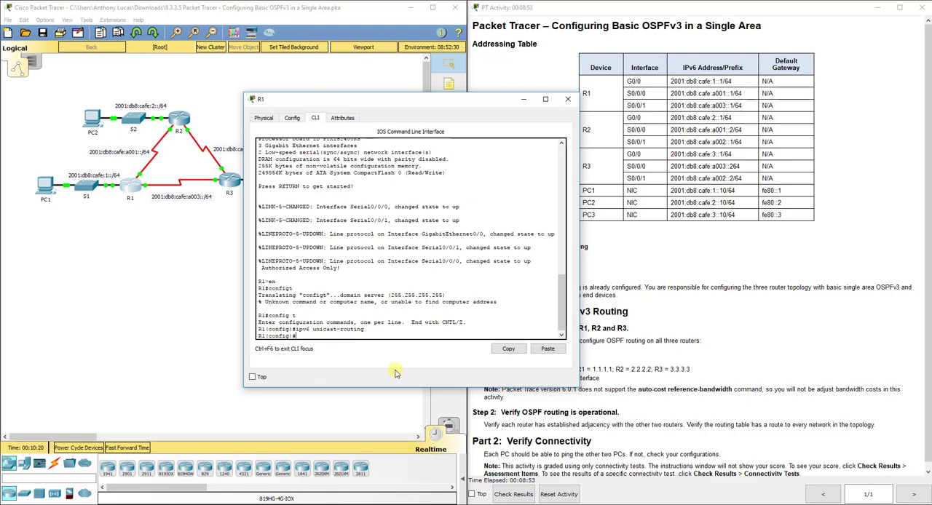
pyautogui.write('ipv6 router ospf 10')
pyautogui.press('Return')
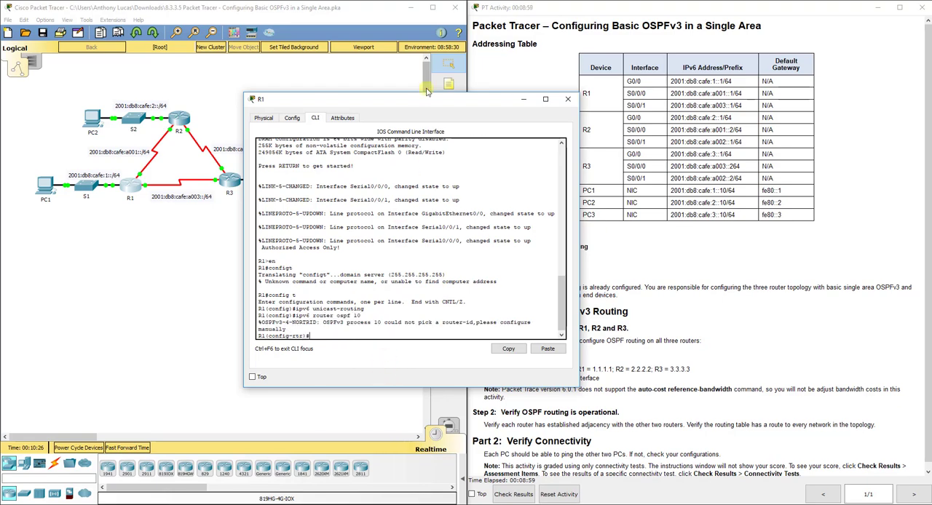
# Set R1's OSPFv3 router ID to 1.1.1.1 and return to global configuration mode
pyautogui.moveTo(397, 95); pyautogui.dragTo(327, 78)
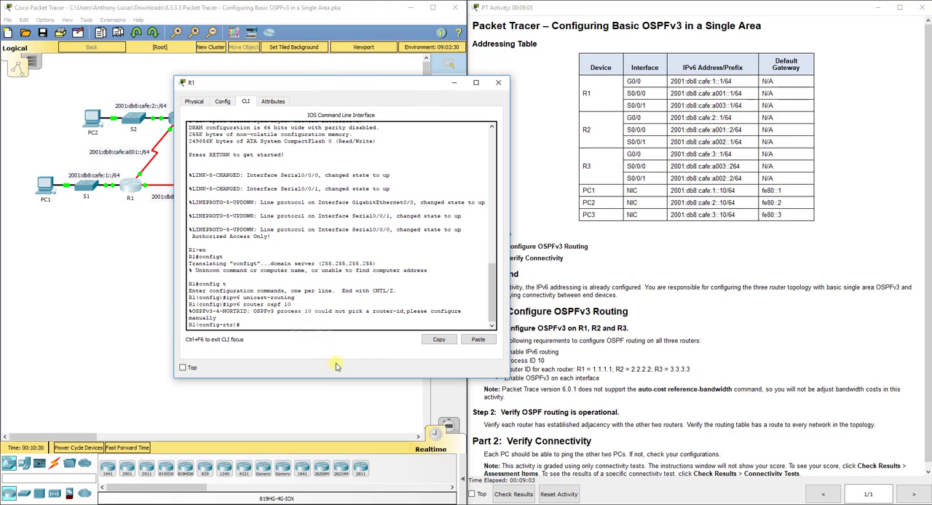
pyautogui.write('router-id 1.1.1.1')
pyautogui.press('Return')
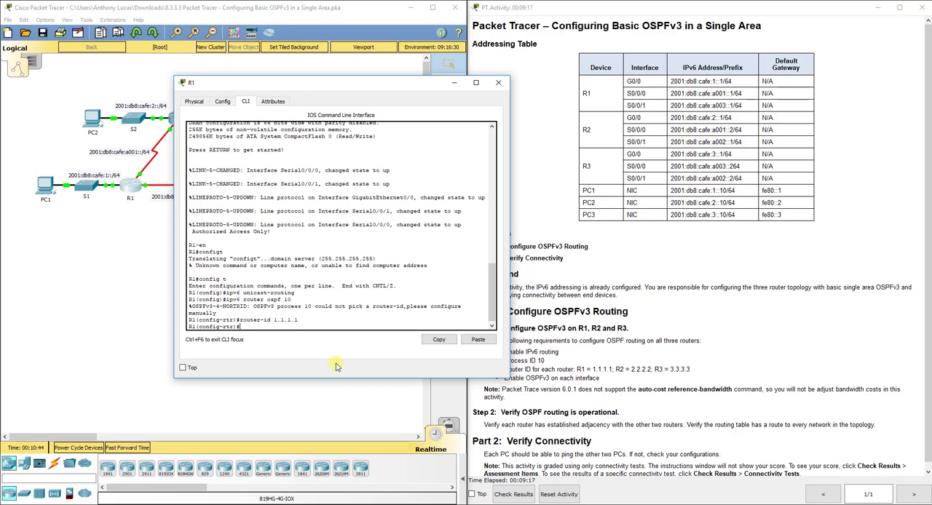
pyautogui.write('exit')
pyautogui.press('Return')
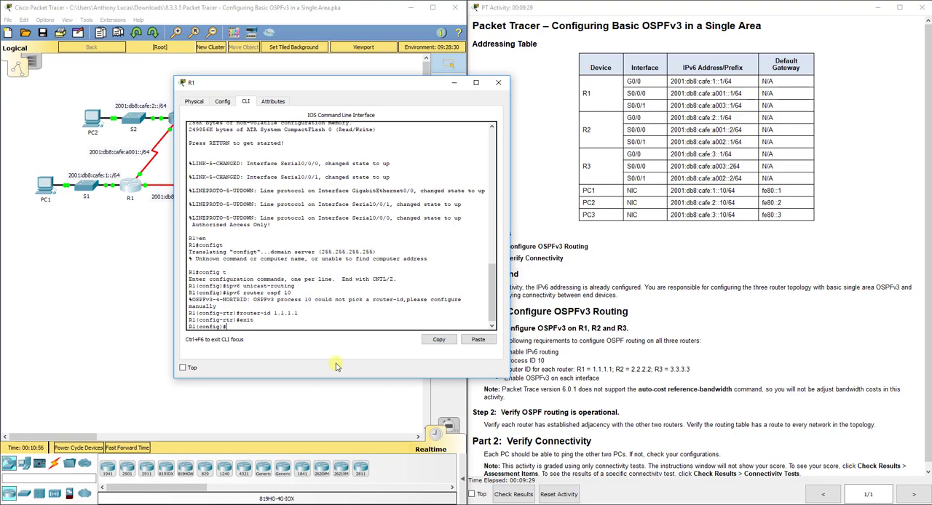
# Enable OSPFv3 process 10 in area 0 on R1's G0/0 interface and leave interface configuration
pyautogui.moveTo(253, 83); pyautogui.dragTo(283, 67)
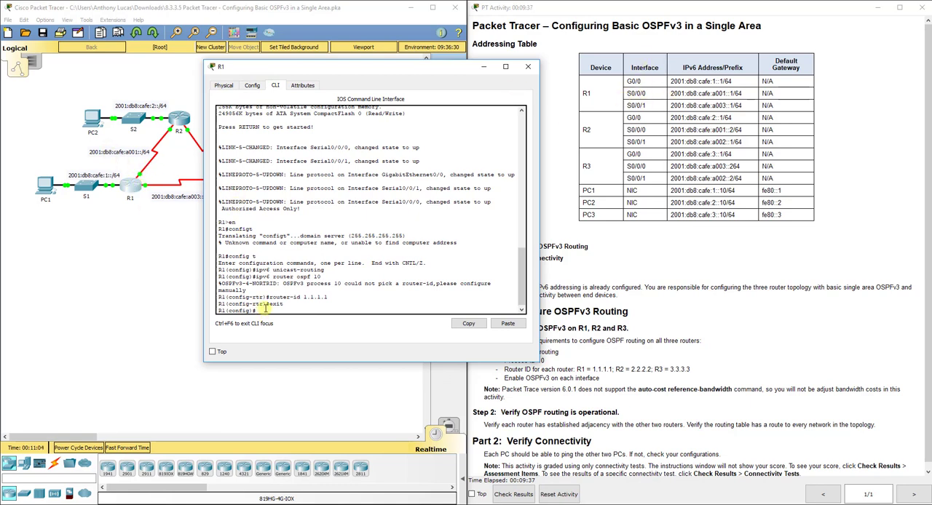
pyautogui.write('int g0/0')
pyautogui.press('Return')
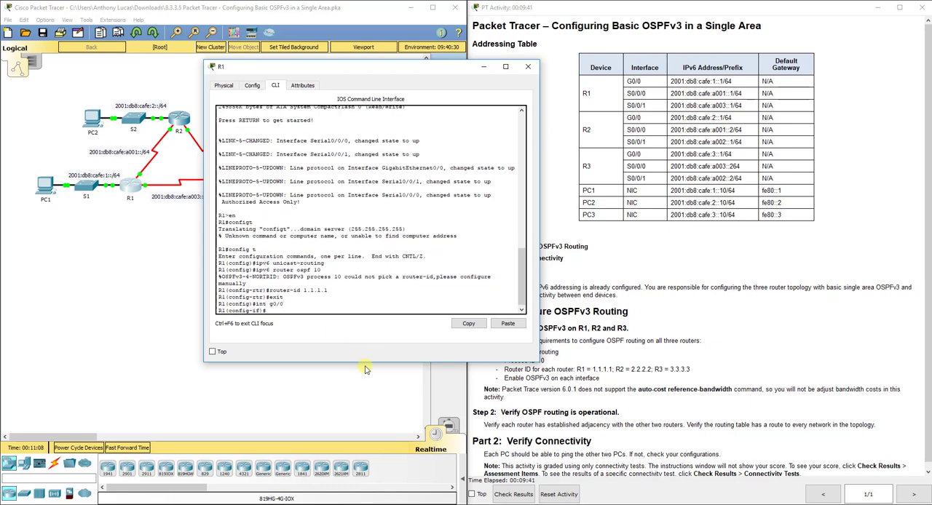
pyautogui.write('ipv6 ospf 10 area 0')
pyautogui.press('Return')
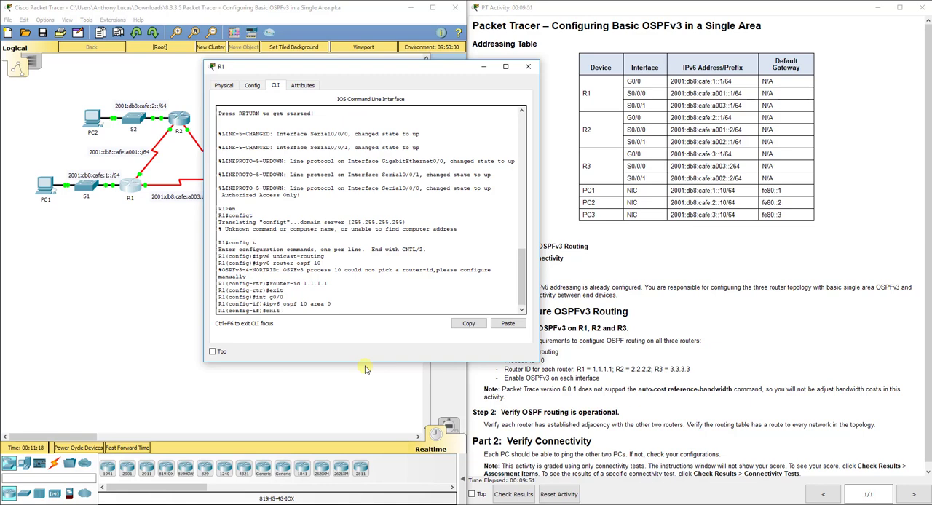
pyautogui.press('Return')
# Enable OSPFv3 process 10 in area 0 on R1's S0/0/0 interface and leave interface configuration
pyautogui.write('int s0/0/')
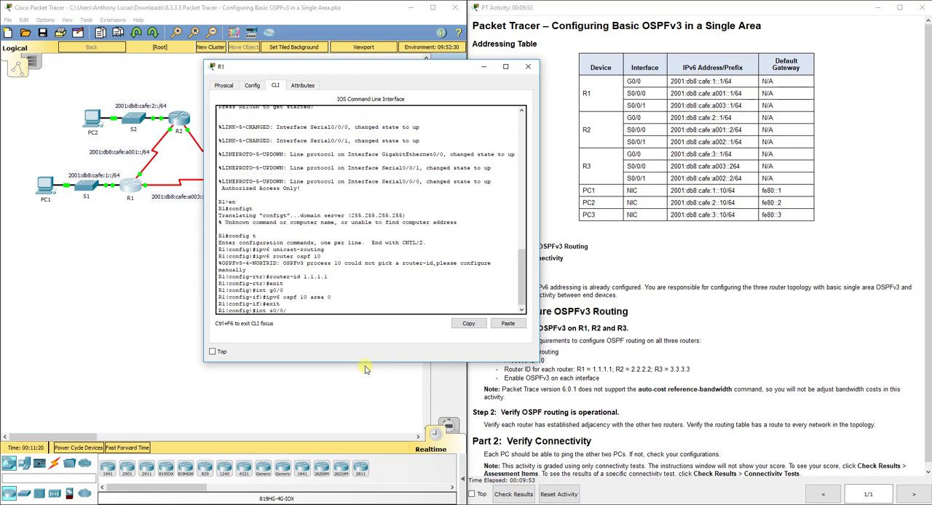
pyautogui.write('0')
pyautogui.press('Return')
pyautogui.write('ipv6')
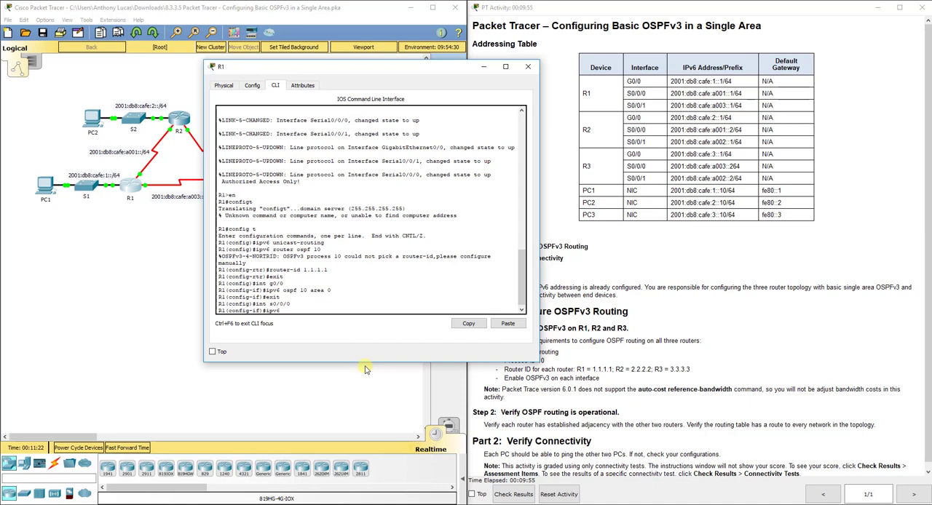
pyautogui.write(' ospf 10 area 0')
pyautogui.press('Return')
pyautogui.write('exit')
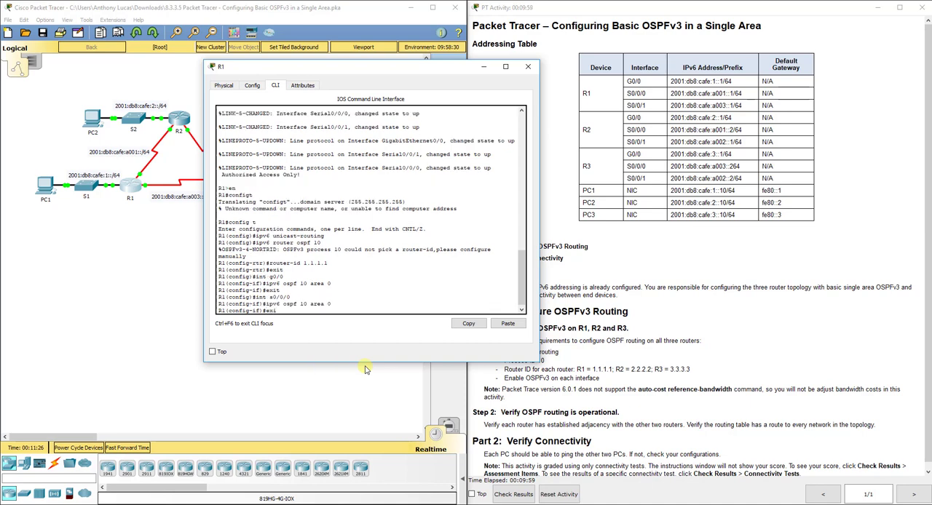
pyautogui.press('Return')
# Enable OSPFv3 process 10 in area 0 on R1's S0/0/1 interface, and close R1's window
pyautogui.write('int s0/0/')
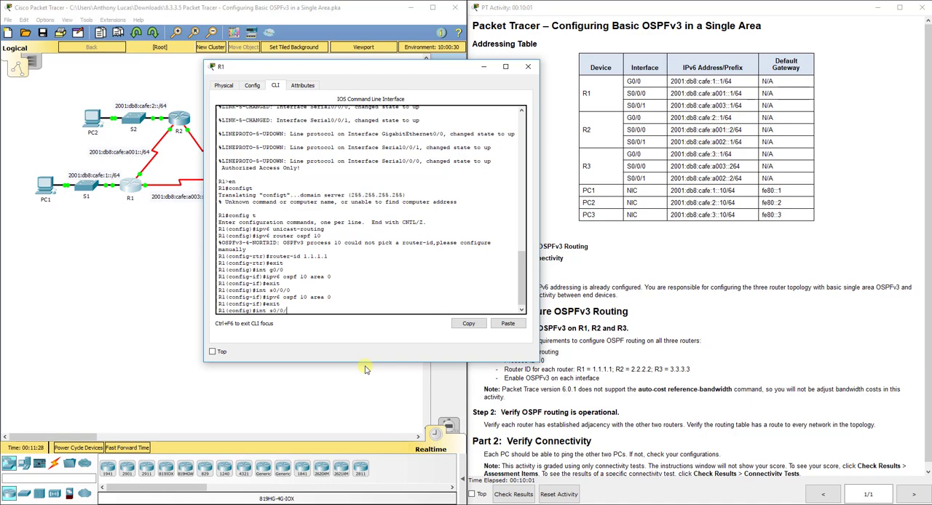
pyautogui.write('1')
pyautogui.press('Return')
pyautogui.write('ipv')
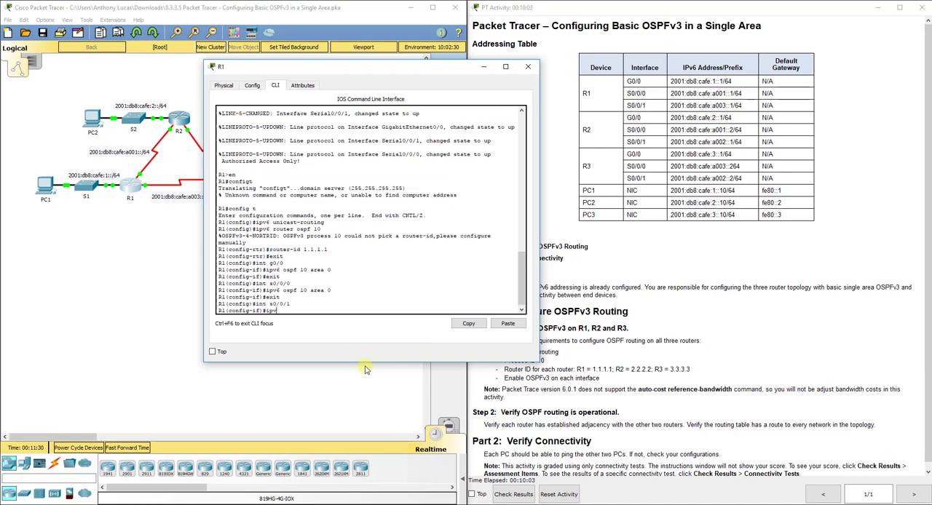
pyautogui.write('6 ospf 10 area 0')
pyautogui.press('Return')
pyautogui.write('exit')
pyautogui.press('Return')
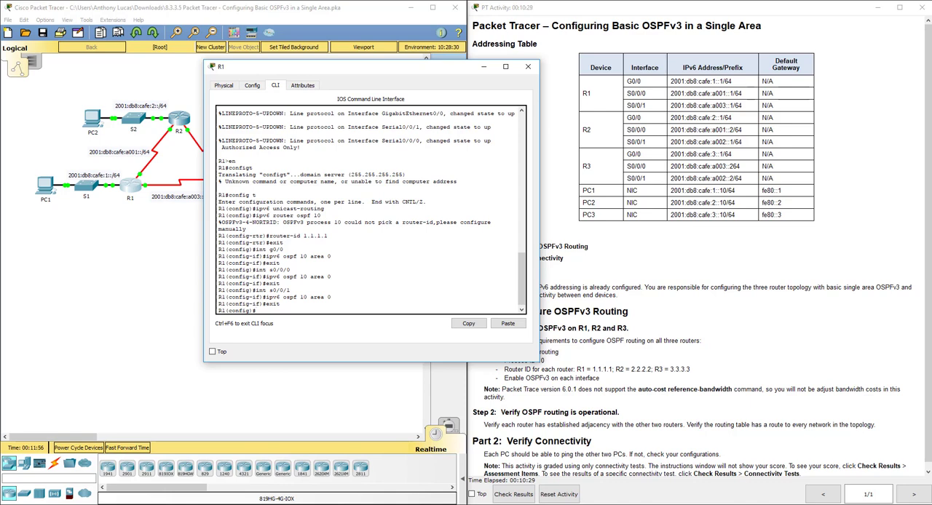
pyautogui.click(528, 67)
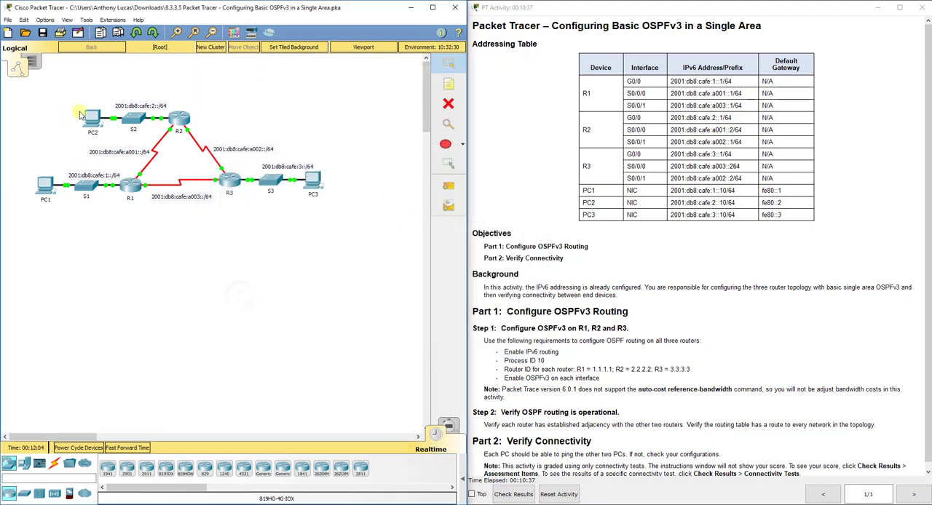
# Open router R2's command line interface and enter privileged EXEC mode
pyautogui.click(179, 121)
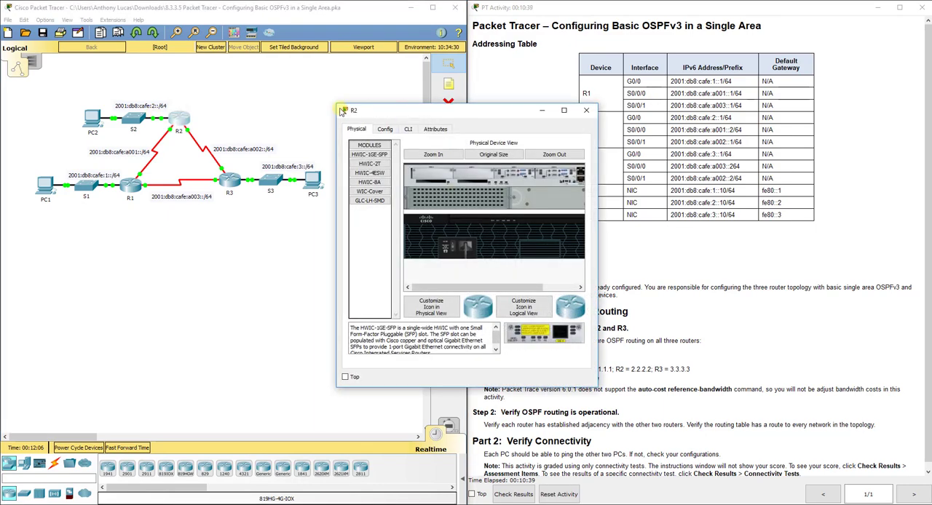
pyautogui.moveTo(334, 101); pyautogui.dragTo(251, 71)
pyautogui.click(321, 93)
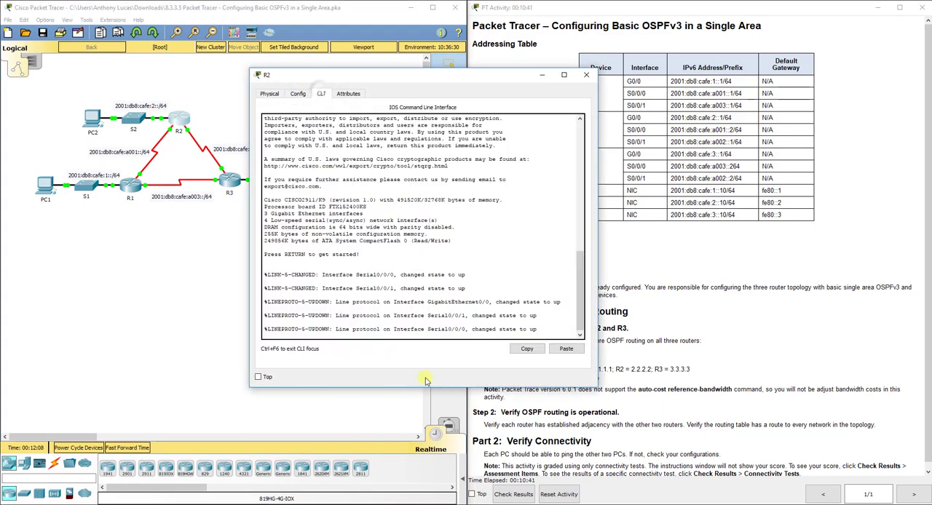
pyautogui.press('Return')
pyautogui.write('en')
pyautogui.press('Return')
# Enter global configuration mode on R2 and enable IPv6 unicast routing
pyautogui.write('config t')
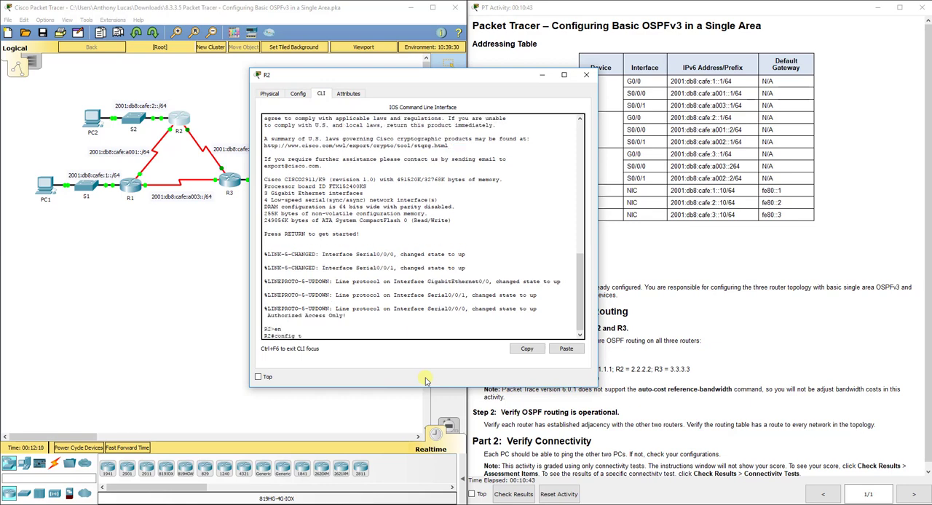
pyautogui.press('Return')
pyautogui.write('ip')
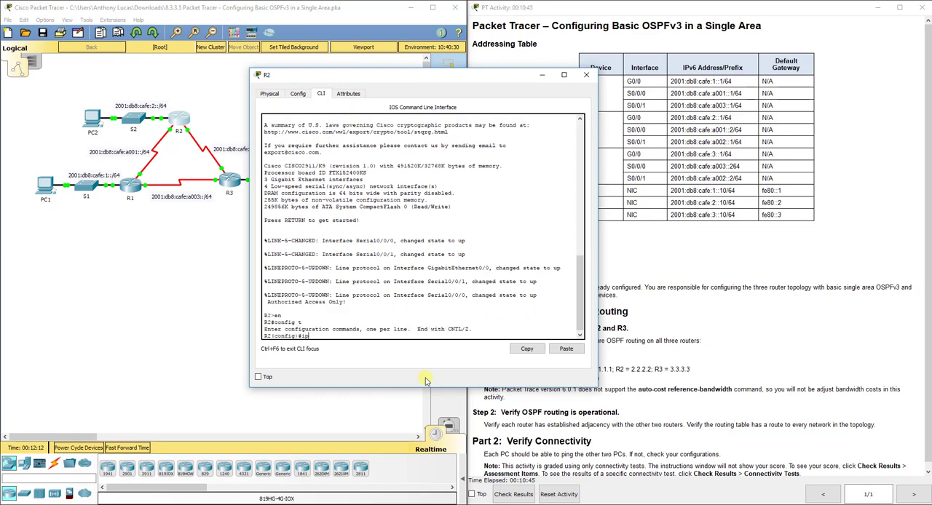
pyautogui.write('v6 unicast-routing')
pyautogui.press('Return')
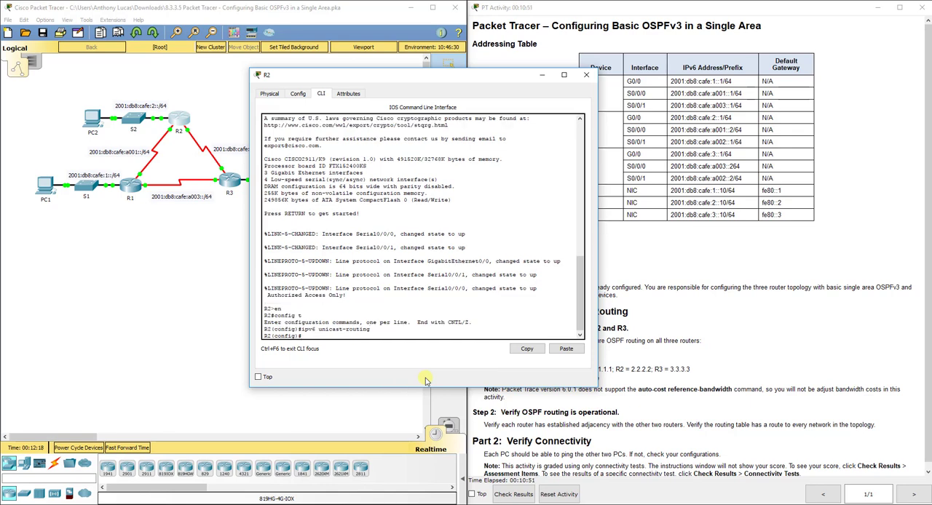
# Create OSPFv3 process 10 on R2 with router ID 2.2.2.2 and return to global configuration mode
pyautogui.write('ipv6 router ospf 10')
pyautogui.press('Return')
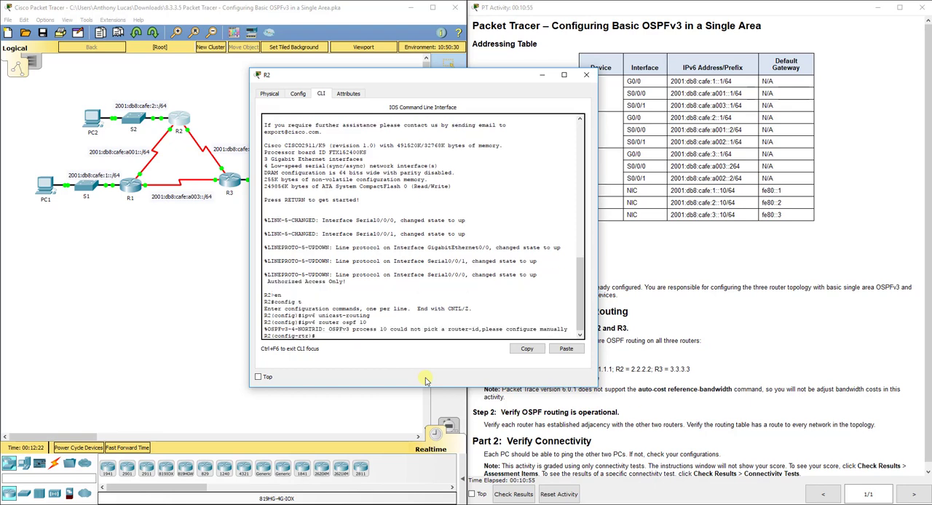
pyautogui.write('router-id 2.2.2.2')
pyautogui.press('Return')
pyautogui.write('exit')
pyautogui.press('Return')
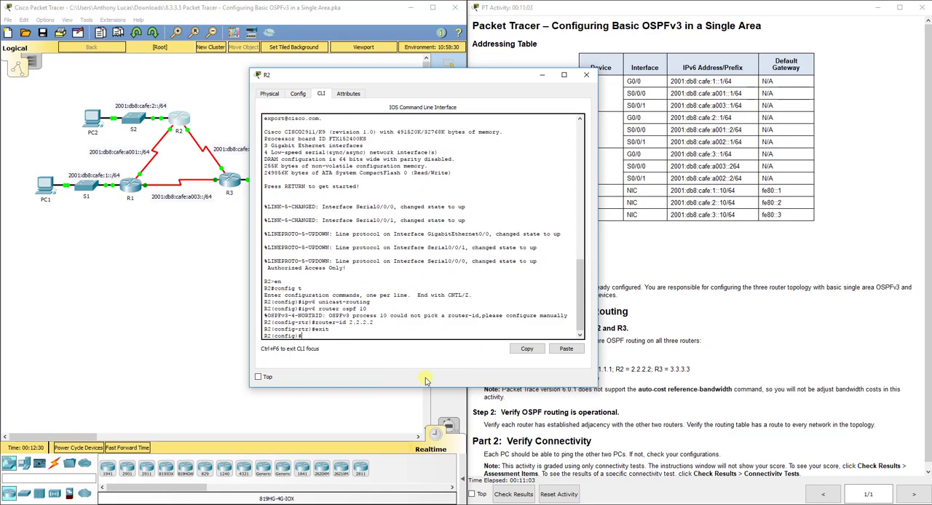
# Enable OSPFv3 process 10 in area 0 on R2's G0/0 interface and leave interface configuration
pyautogui.write('int g0/0')
pyautogui.press('Return')
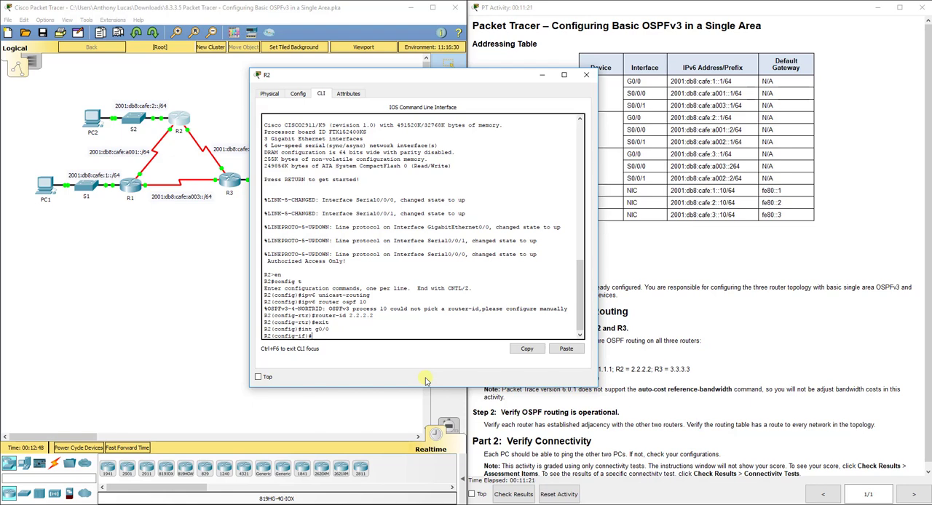
pyautogui.write('ipv6 router osp')
pyautogui.press('BackSpace')
pyautogui.press('BackSpace')
pyautogui.press('BackSpace')
pyautogui.press('BackSpace')
pyautogui.press('BackSpace')
pyautogui.press('BackSpace')
pyautogui.press('BackSpace')
pyautogui.press('BackSpace')
pyautogui.press('BackSpace')
pyautogui.press('BackSpace')
pyautogui.press('BackSpace')
pyautogui.write('ospf 10 area 0')
pyautogui.press('Return')
pyautogui.write('exit')
pyautogui.press('Return')
# Enable OSPFv3 process 10 in area 0 on R2's S0/0/0 interface and leave interface configuration
pyautogui.write('int')
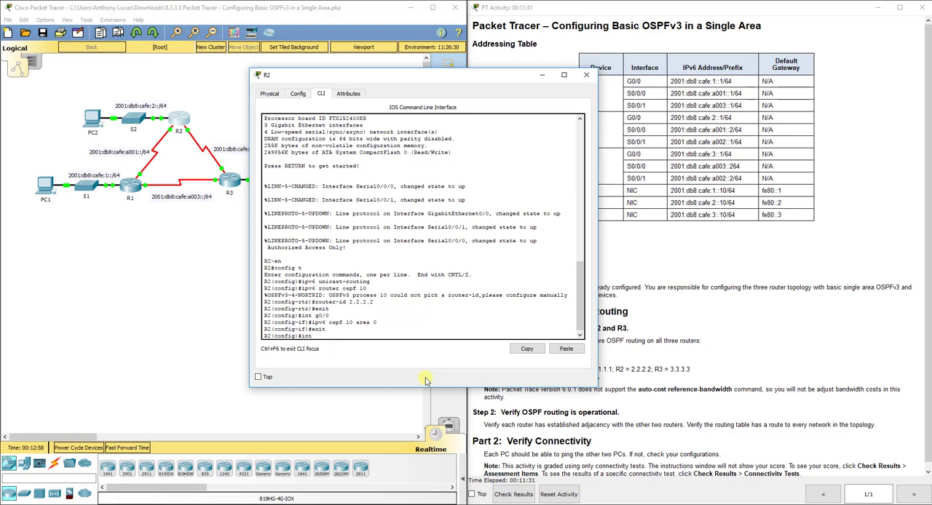
pyautogui.write(' s0/0/0')
pyautogui.press('Return')
pyautogui.write('ip')
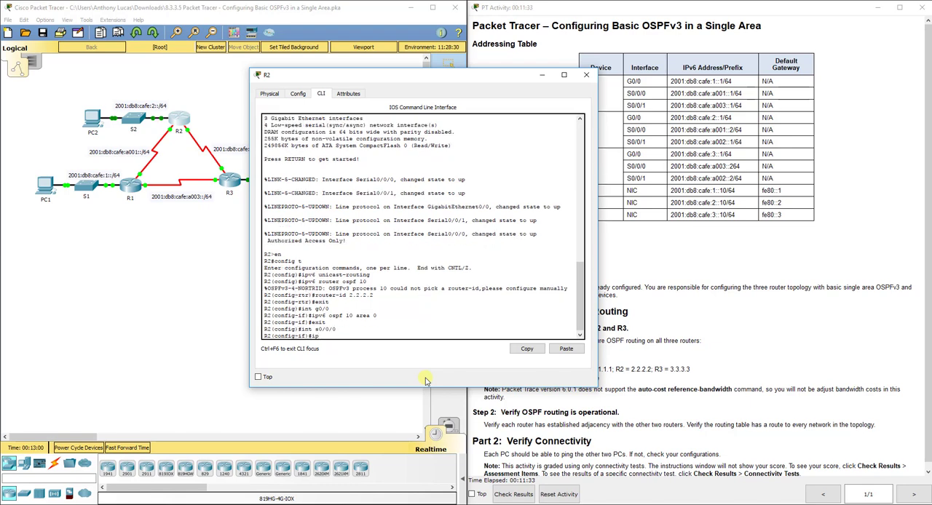
pyautogui.write('v6 ospf 10 area 0')
pyautogui.press('Return')
pyautogui.write('exit')
pyautogui.press('Return')
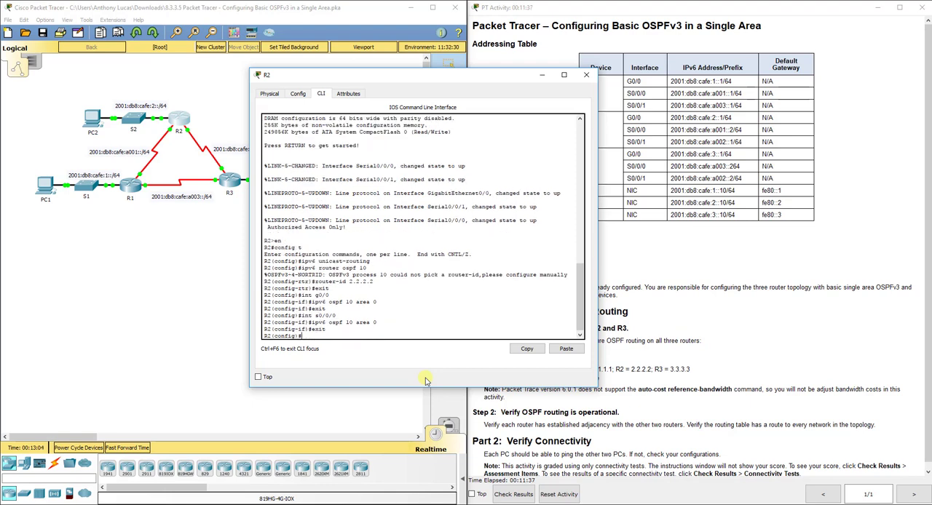
pyautogui.write('int s0/0')
pyautogui.press('BackSpace')
pyautogui.press('BackSpace')
pyautogui.press('BackSpace')
pyautogui.press('BackSpace')
pyautogui.press('BackSpace')
pyautogui.press('BackSpace')
pyautogui.press('BackSpace')
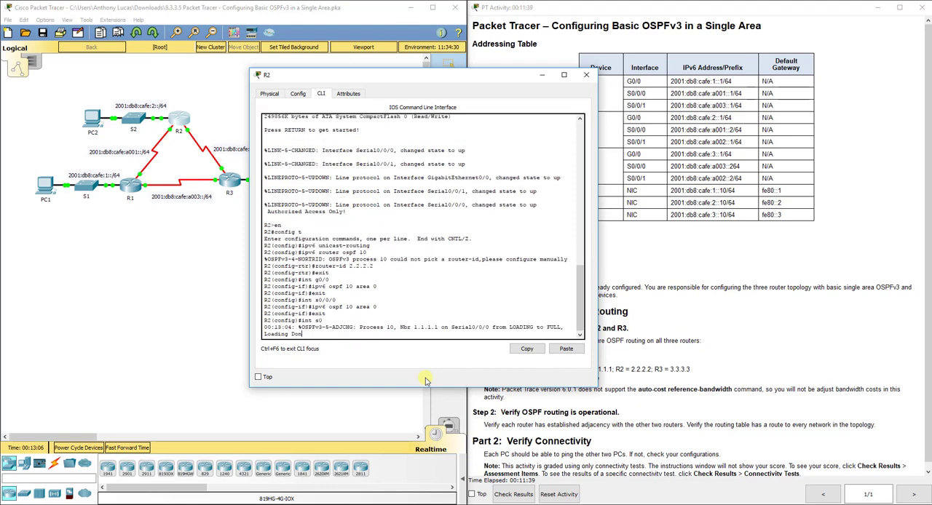
pyautogui.press('Return')
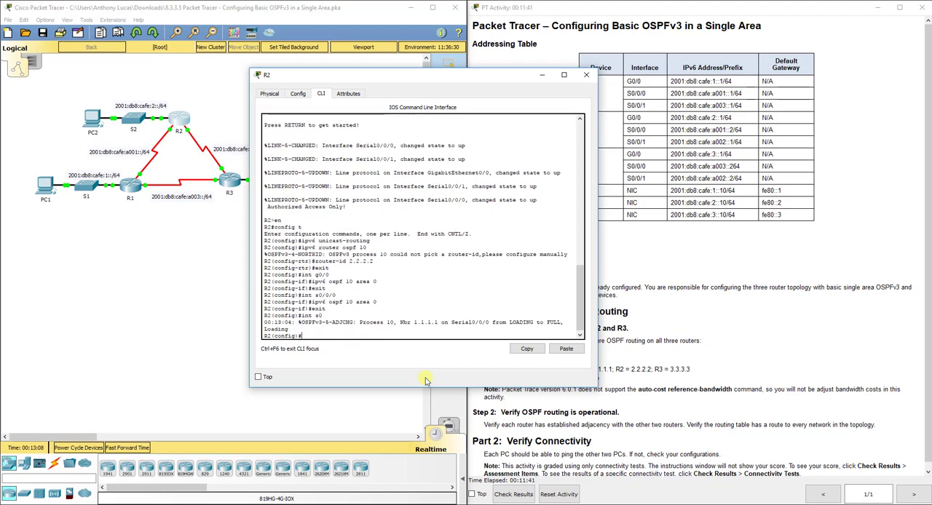
# Enable OSPFv3 process 10 in area 0 on R2's S0/0/1 interface and leave interface configuration
pyautogui.write('int s0/0/1')
pyautogui.press('Return')
pyautogui.write('ipv6')
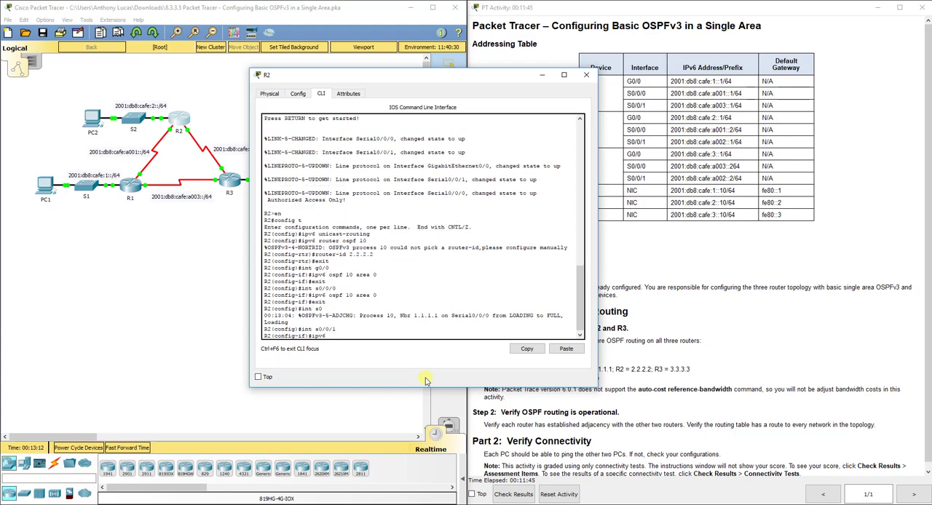
pyautogui.write(' ospf 10 area 0')
pyautogui.press('Return')
pyautogui.write('exit')
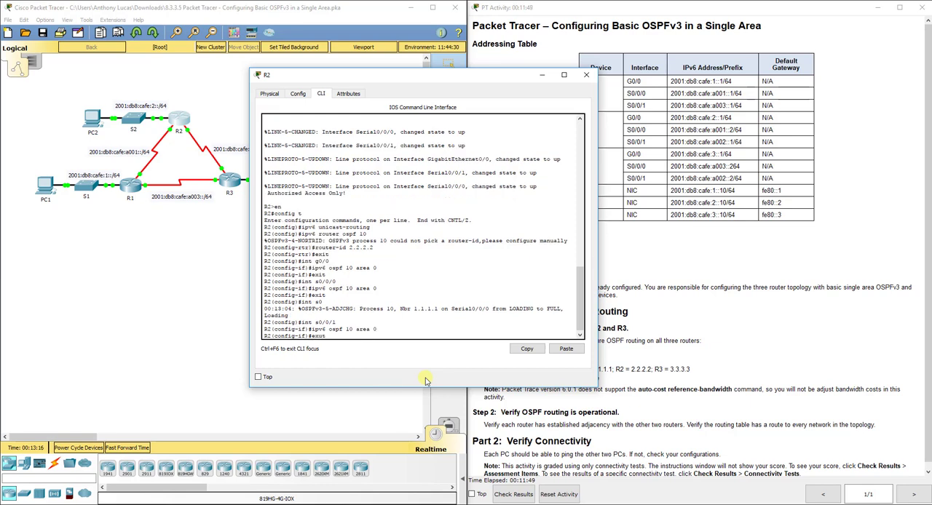
pyautogui.press('Return')
pyautogui.write('exit')
pyautogui.press('Return')
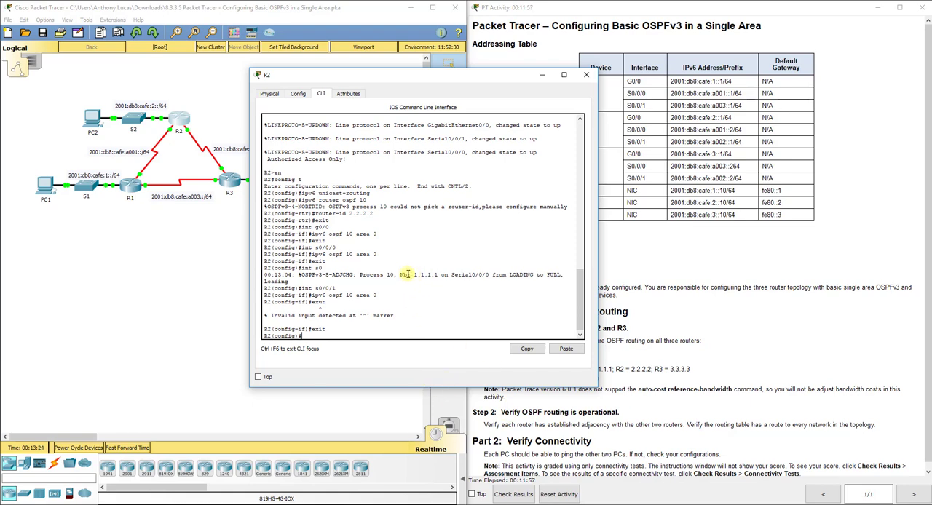
pyautogui.moveTo(377, 254); pyautogui.dragTo(312, 255)
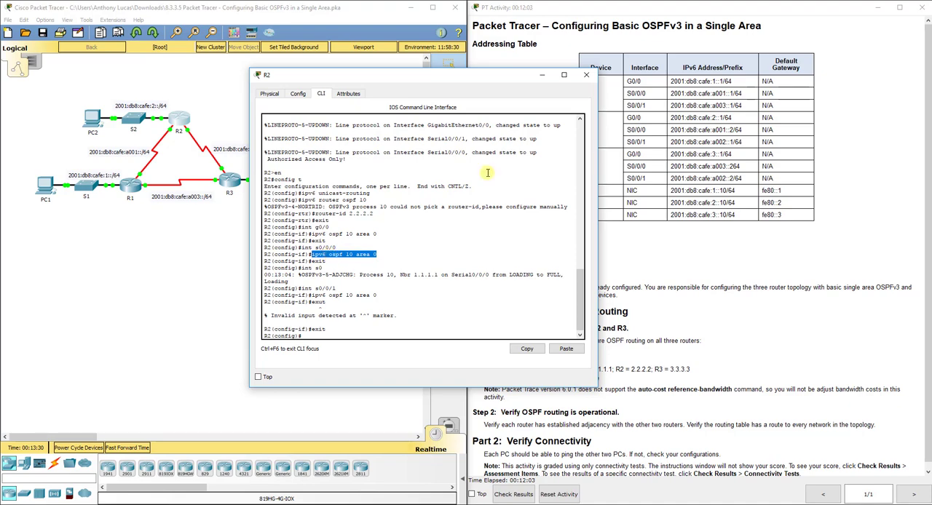
# Open R3's command line and enter global configuration mode
pyautogui.click(234, 178)
pyautogui.click(407, 129)
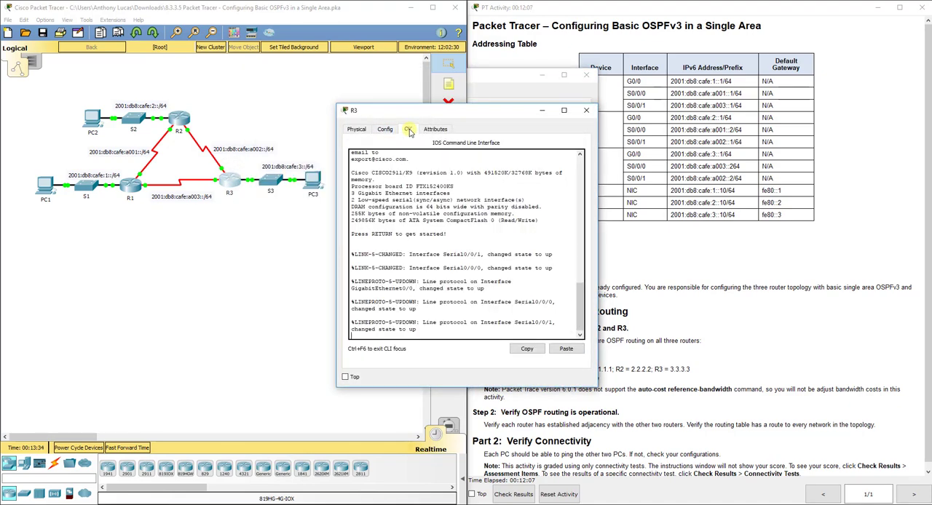
pyautogui.press('Return')
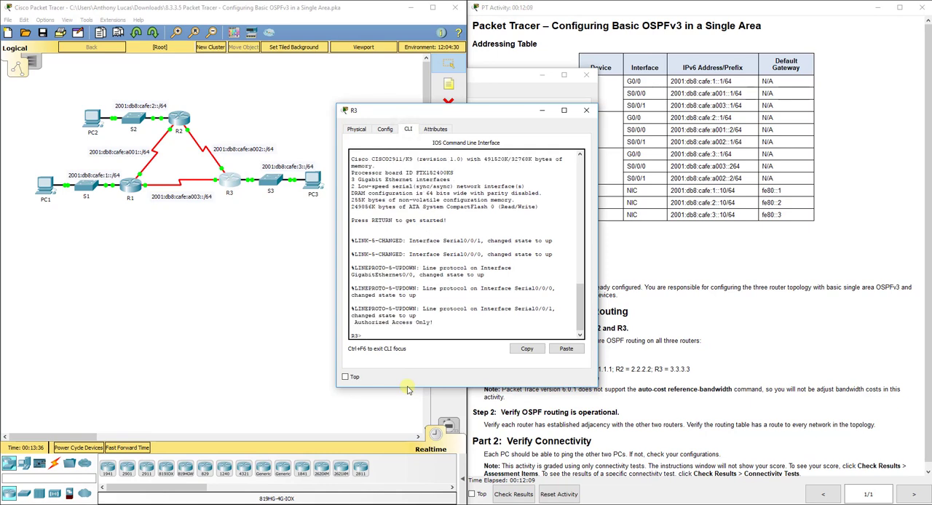
pyautogui.write('en')
pyautogui.press('Return')
pyautogui.write('config t')
pyautogui.press('Return')
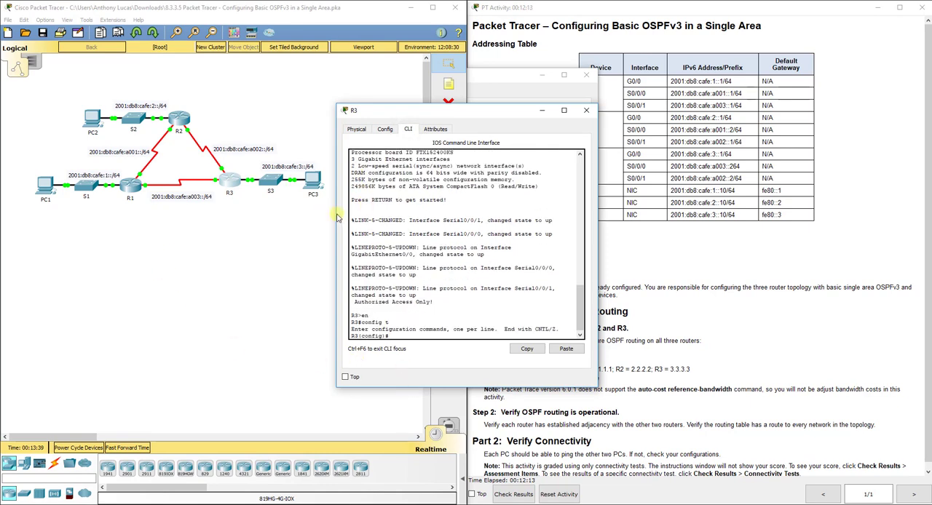
# Widen the R3 window and enable IPv6 unicast routing on the router
pyautogui.moveTo(337, 216); pyautogui.dragTo(280, 217)
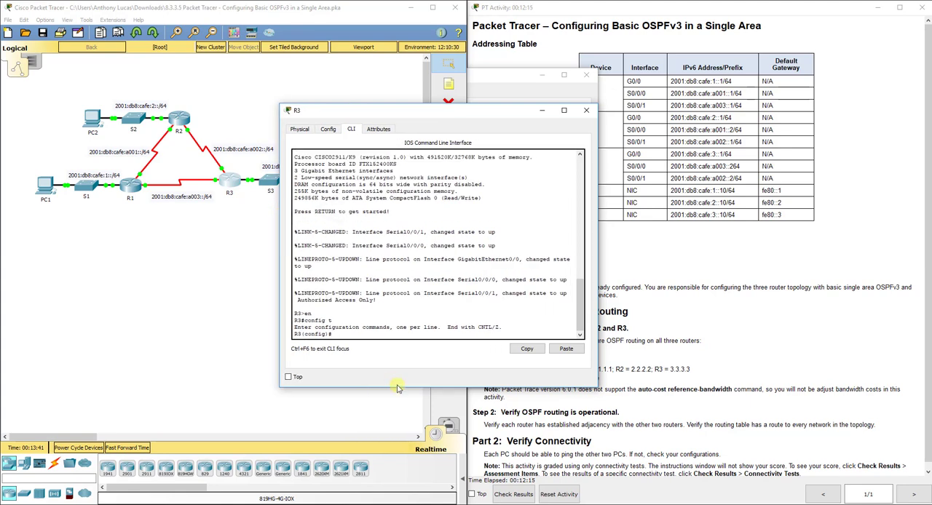
pyautogui.write('ipv6 unicast-routing')
pyautogui.press('Return')
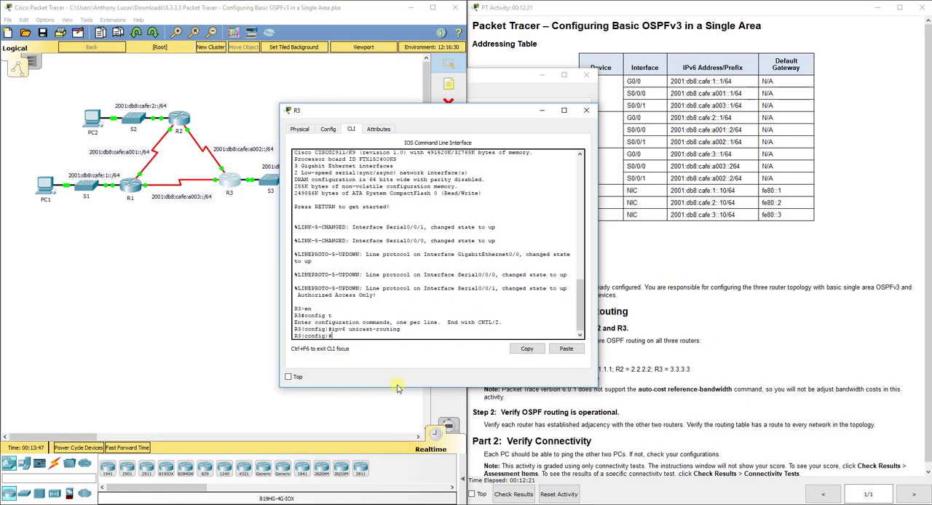
# Create OSPFv3 process 10 on R3 with router ID 3.3.3.3 and return to global configuration mode
pyautogui.write('ipv6 router ospf 10')
pyautogui.press('Return')
pyautogui.write('router-')
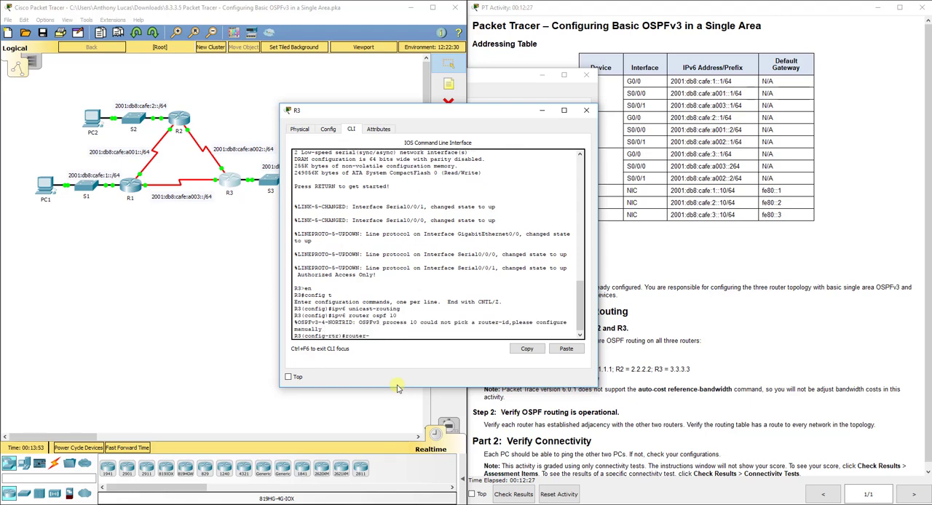
pyautogui.write('id 3.3.3.3')
pyautogui.press('Return')
pyautogui.write('exit')
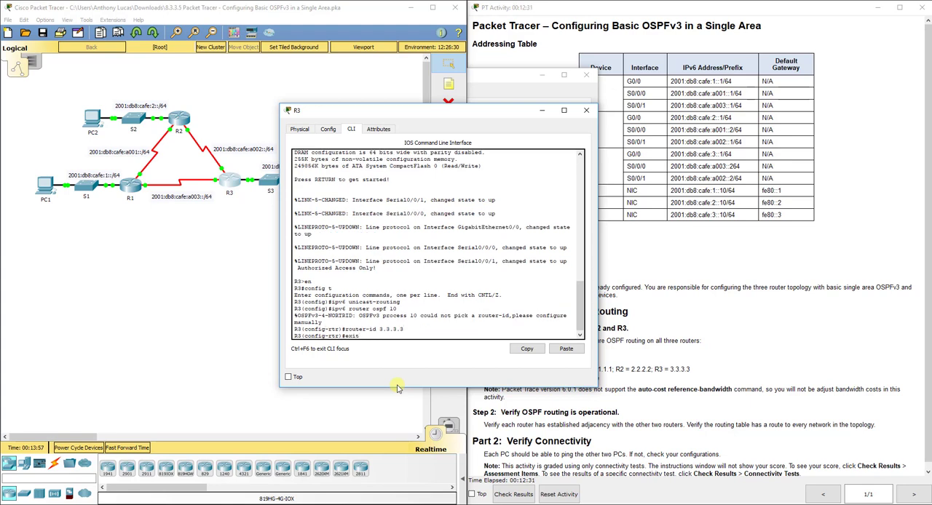
pyautogui.press('Return')
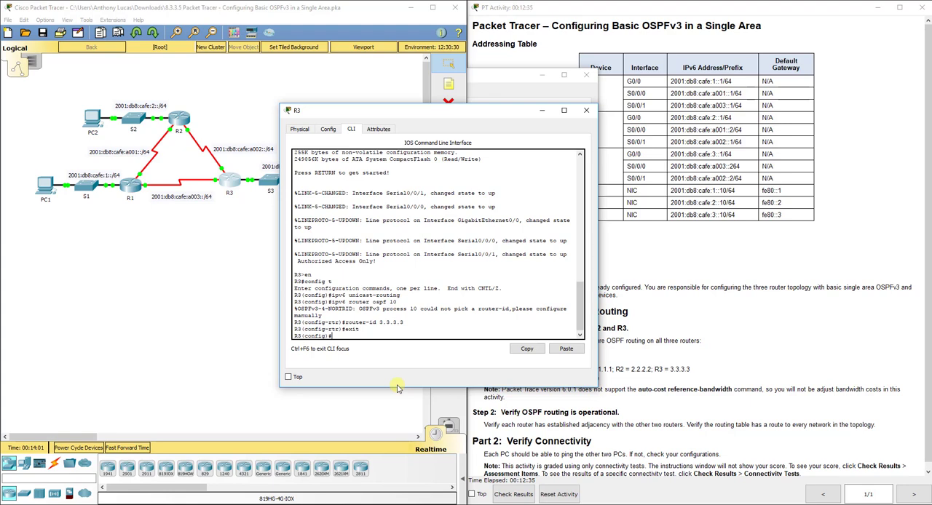
# Enable OSPFv3 process 10 in area 0 on R3's G0/0 interface and leave interface configuration
pyautogui.write('int g0/0')
pyautogui.press('Return')
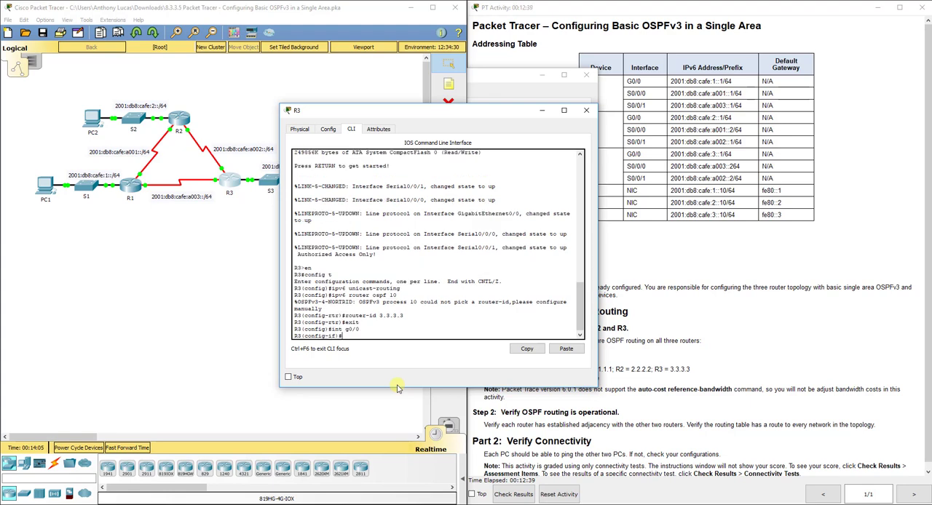
pyautogui.write('ipv6 ospf 10 area 0')
pyautogui.press('Return')
pyautogui.write('exit')
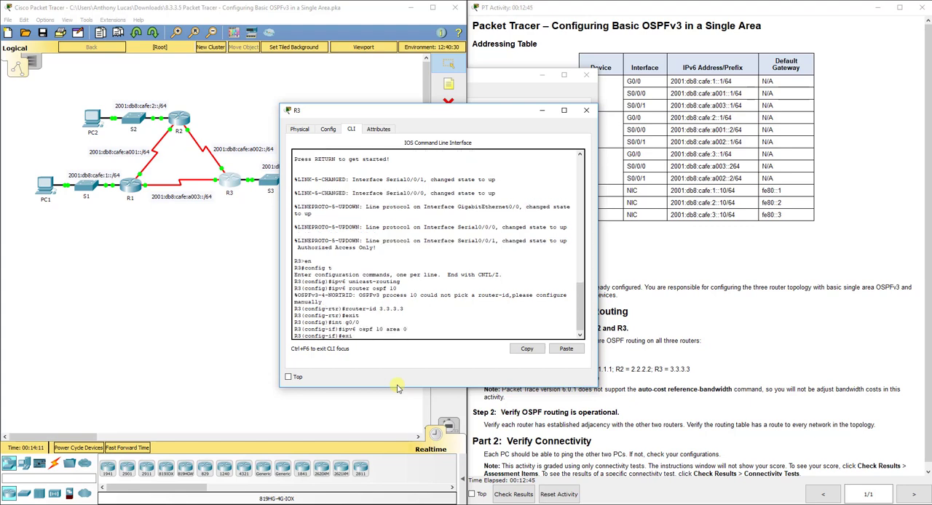
pyautogui.press('Return')
# Enable OSPFv3 process 10 in area 0 on R3's S0/0/0 interface and leave interface configuration
pyautogui.write('int s0/0/0')
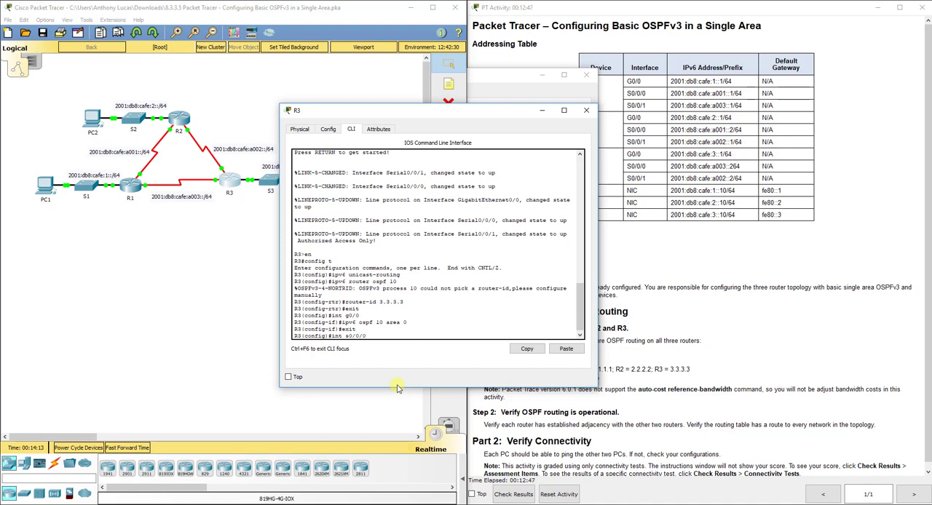
pyautogui.press('Return')
pyautogui.write('ipv6')
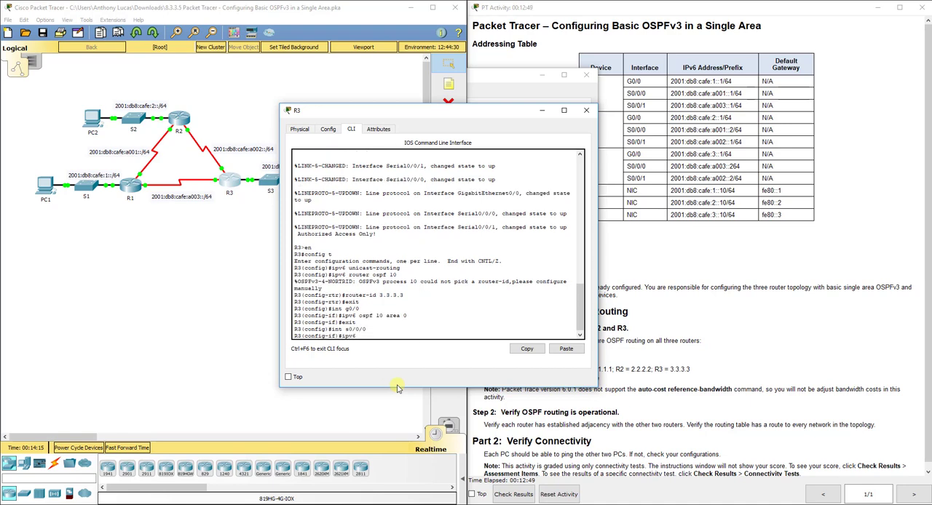
pyautogui.write(' ospf 10 area 0')
pyautogui.press('Return')
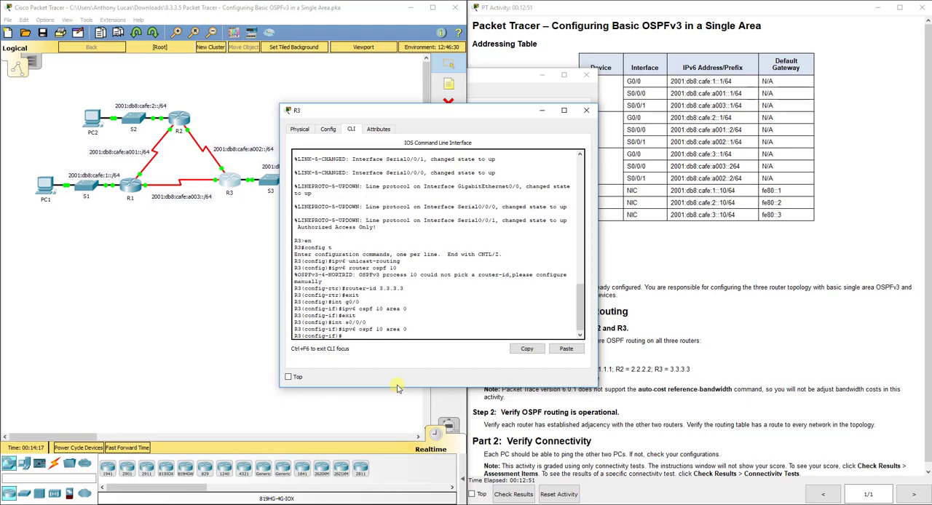
pyautogui.write('exit')
pyautogui.press('Return')
# Enable OSPFv3 process 10 in area 0 on R3's S0/0/1 interface and leave interface configuration
pyautogui.write('int s')
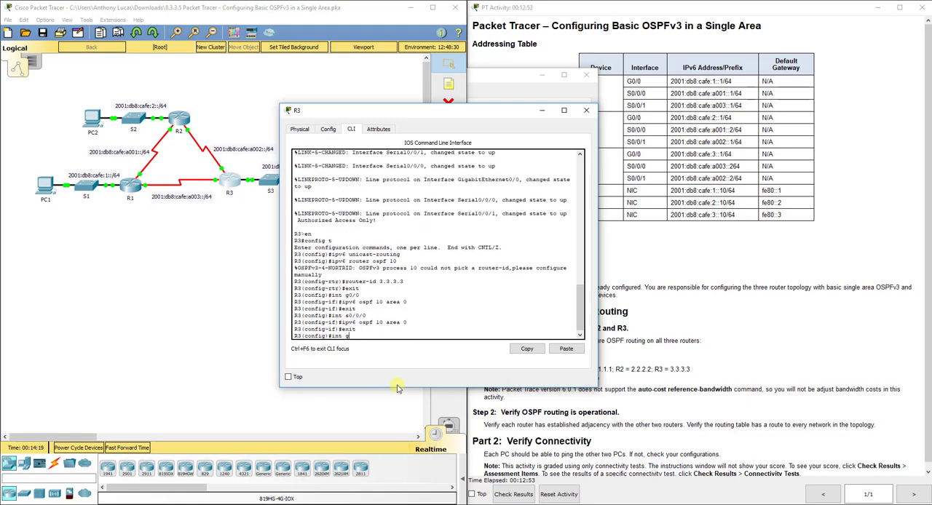
pyautogui.write('0/0/0')
pyautogui.press('BackSpace')
pyautogui.write('1')
pyautogui.press('Return')
pyautogui.write('ip')
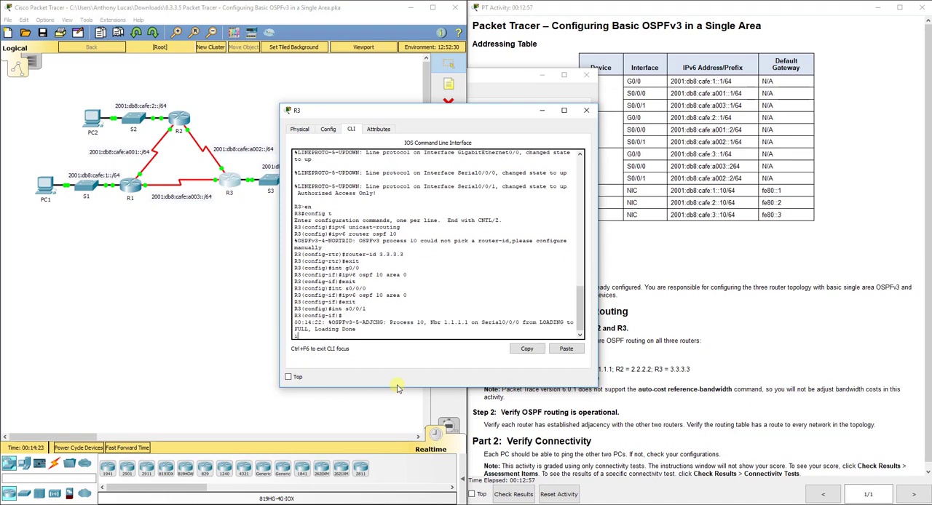
pyautogui.press('BackSpace')
pyautogui.press('Return')
pyautogui.write('ig-if)#i')
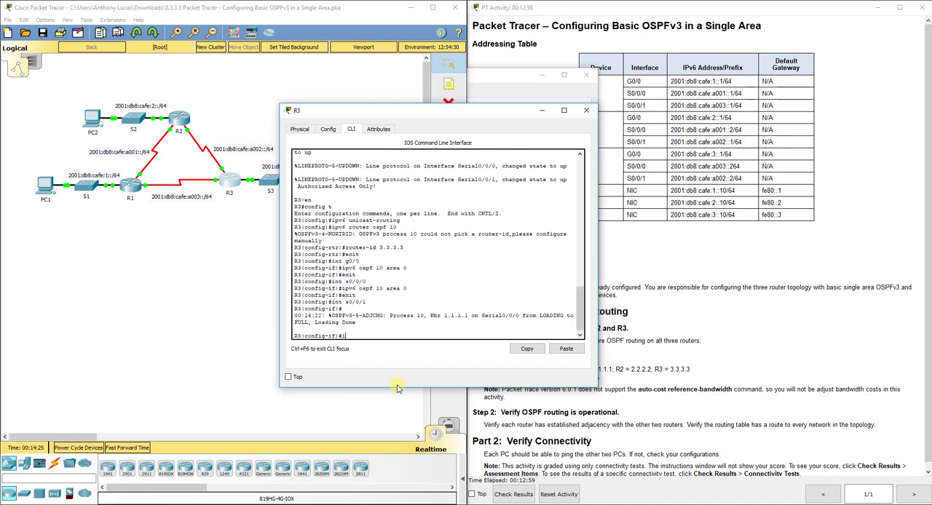
pyautogui.write('pv6 ospf 10 area')
pyautogui.press('BackSpace')
pyautogui.press('BackSpace')
pyautogui.press('BackSpace')
pyautogui.press('BackSpace')
pyautogui.write('area 0')
pyautogui.press('Return')
pyautogui.write('exit')
pyautogui.press('Return')
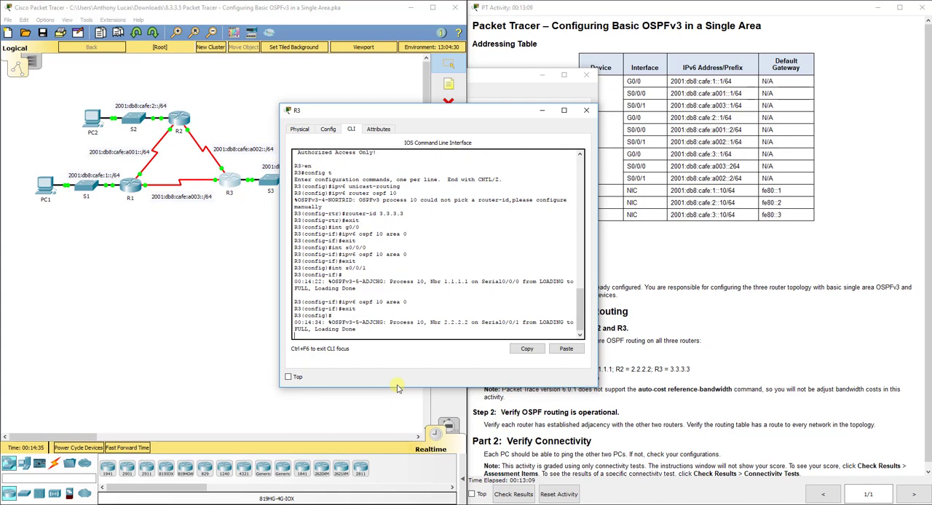
pyautogui.press('Return')
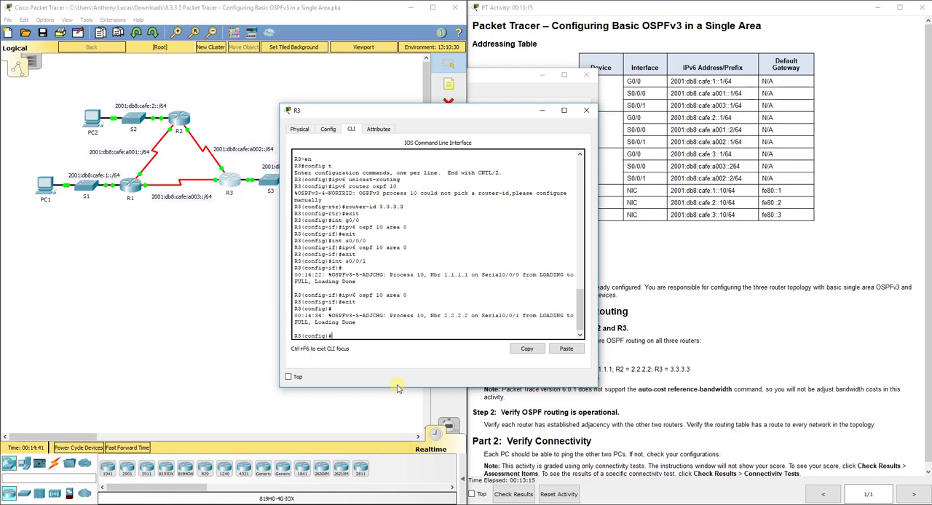
# Display R3's complete IPv6 routing table from configuration mode and close the R3 and R2 windows
pyautogui.write('do show ipv6 route')
pyautogui.press('Return')
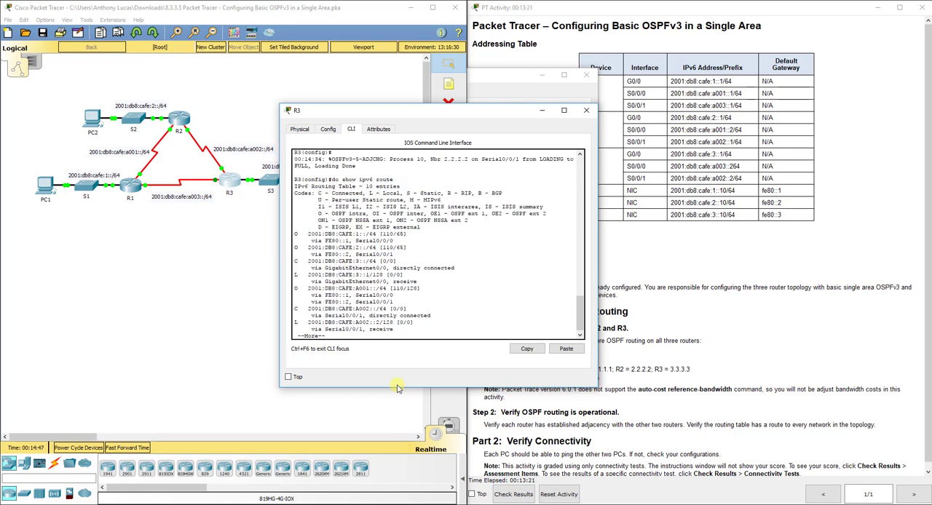
pyautogui.press('space')
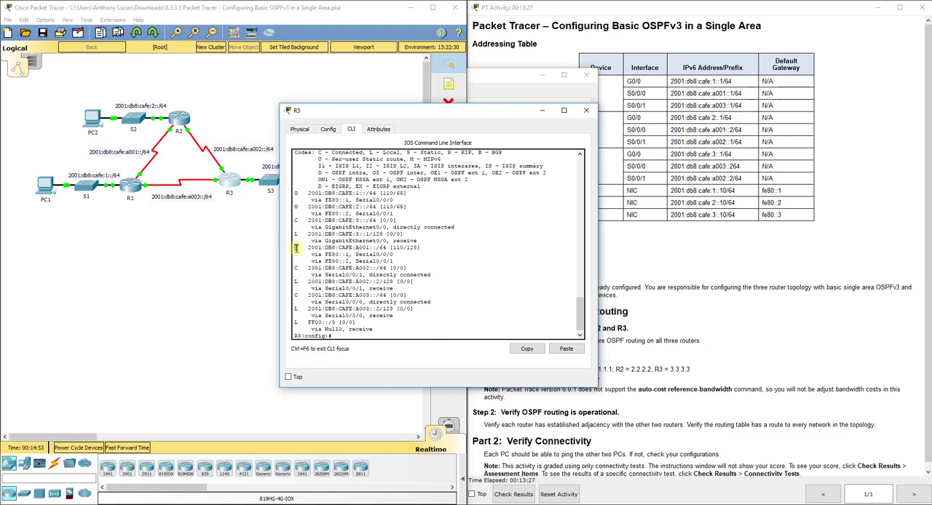
pyautogui.click(583, 113)
pyautogui.click(586, 75)
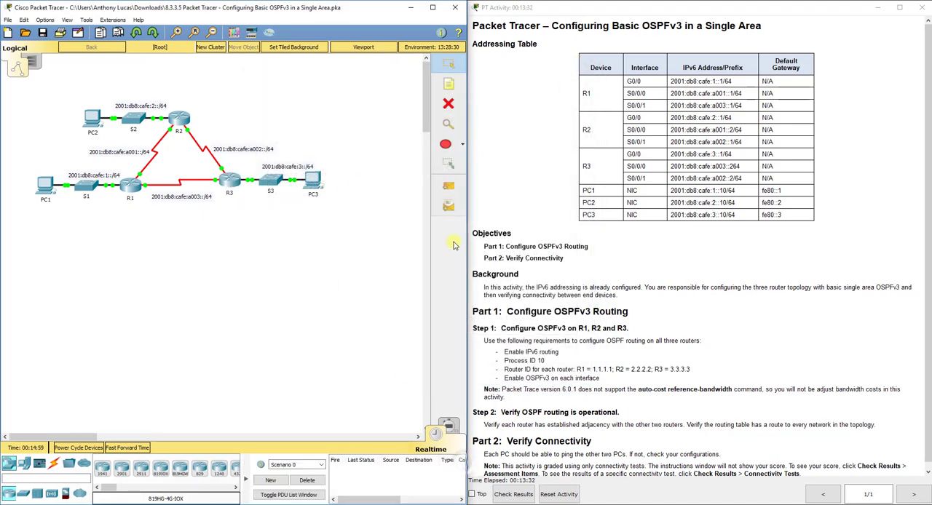
# Send simple PDUs from PC3 to PC2, from PC3 to PC1 and from PC1 to PC2 to test connectivity
pyautogui.click(449, 186)
pyautogui.click(313, 182)
pyautogui.click(92, 119)
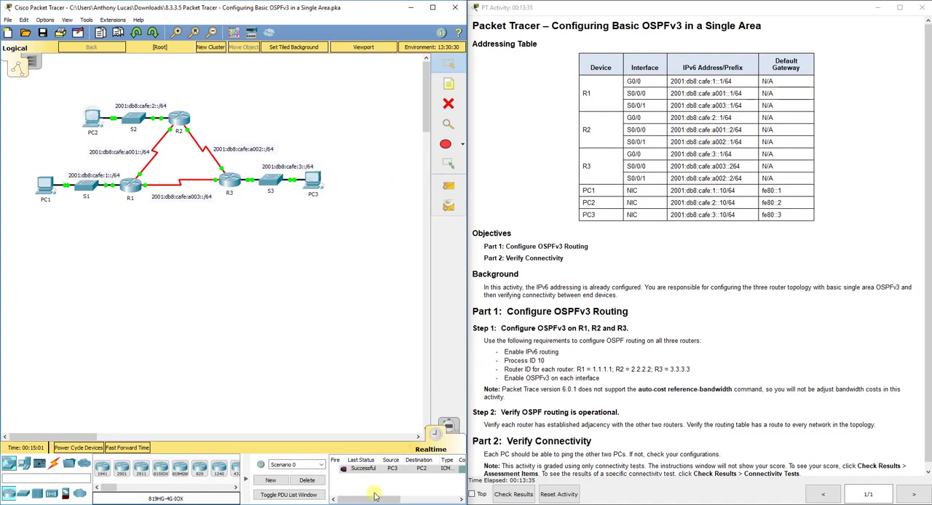
pyautogui.click(315, 183)
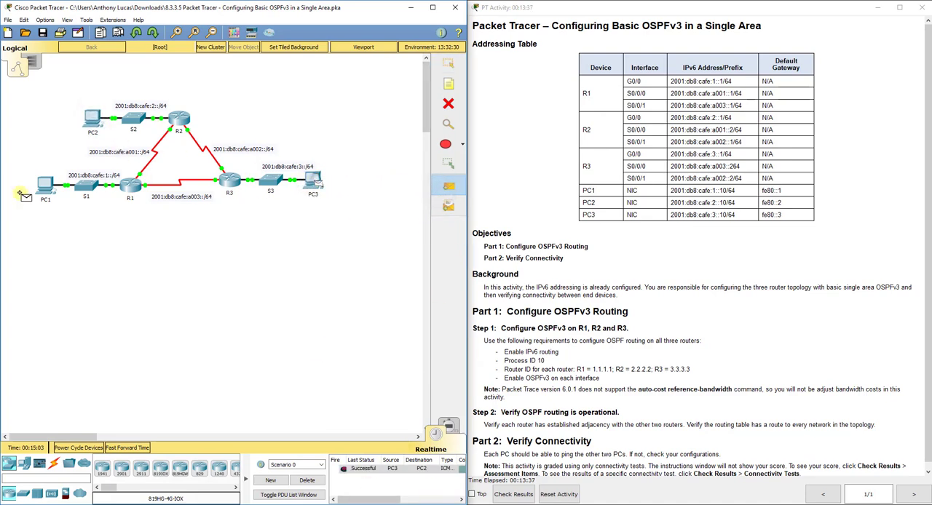
pyautogui.click(45, 184)
pyautogui.click(46, 188)
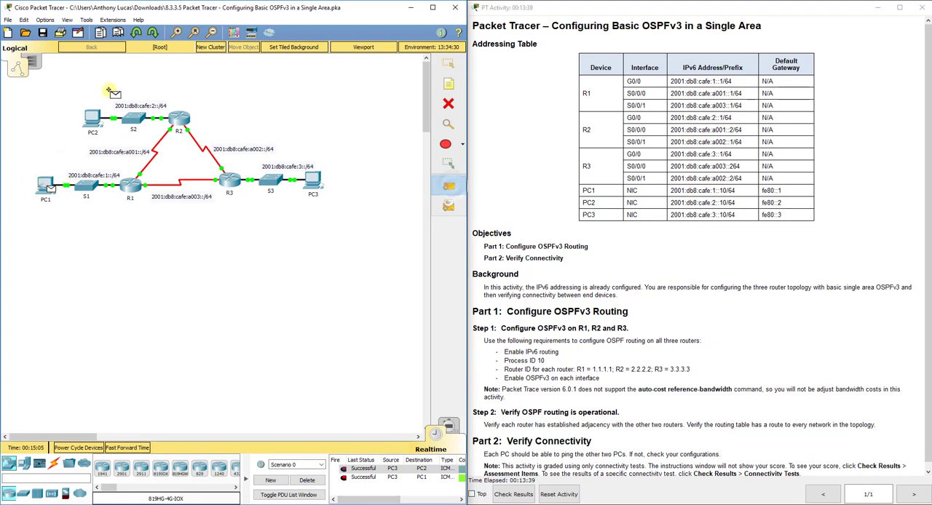
pyautogui.click(93, 117)
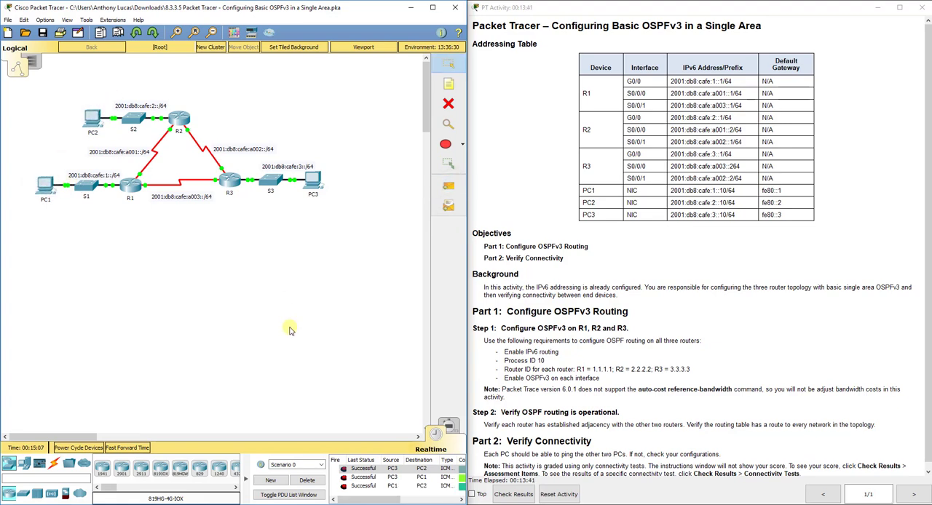